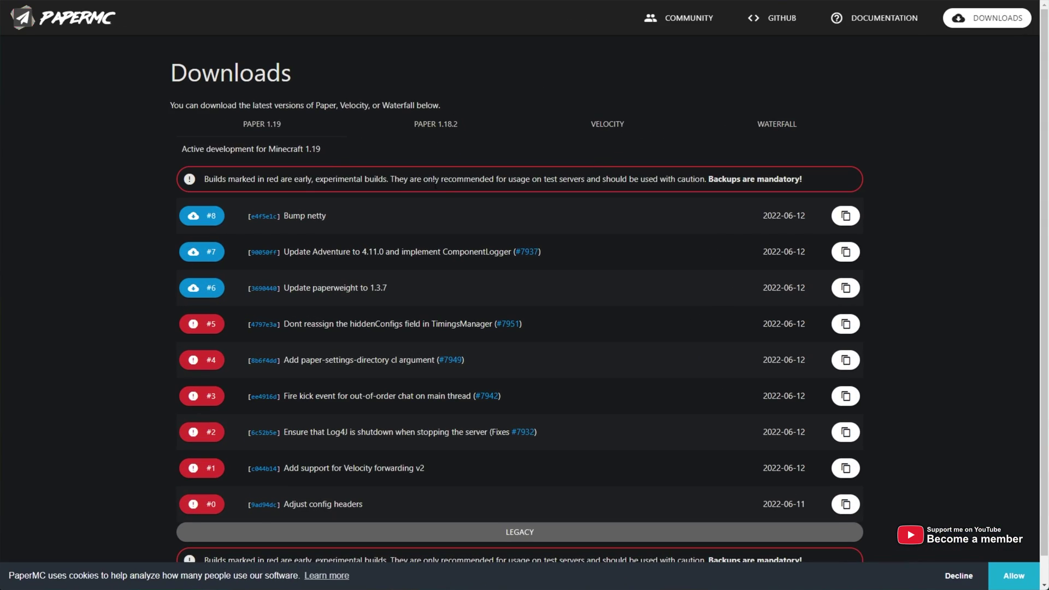
# Accept the site's cookies and download Paper 1.19 build #8 (paper-1.19-8.jar).
pyautogui.click(1014, 576)
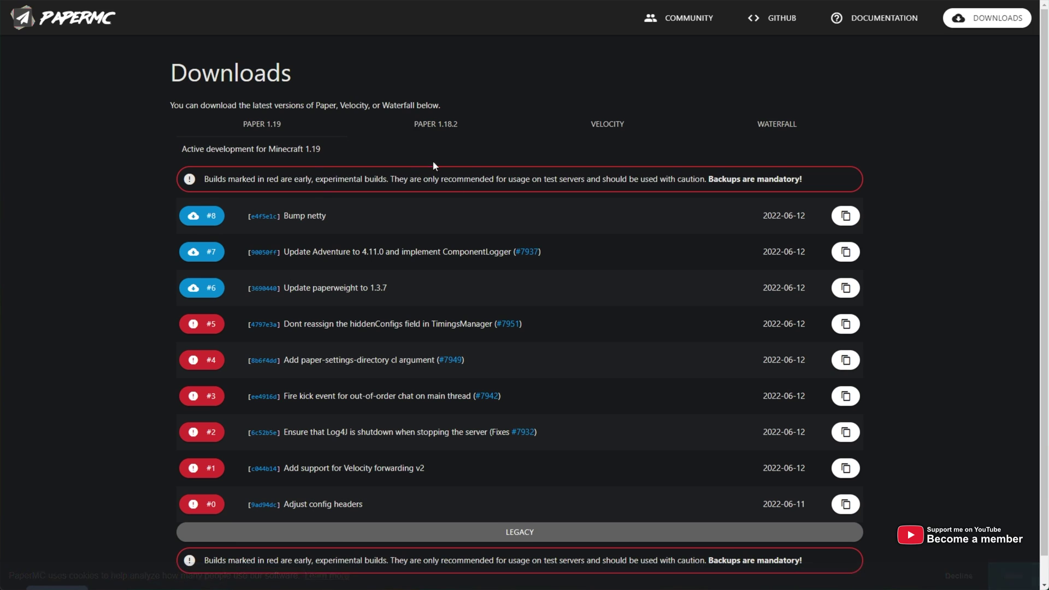
pyautogui.moveTo(206, 188); pyautogui.dragTo(827, 186)
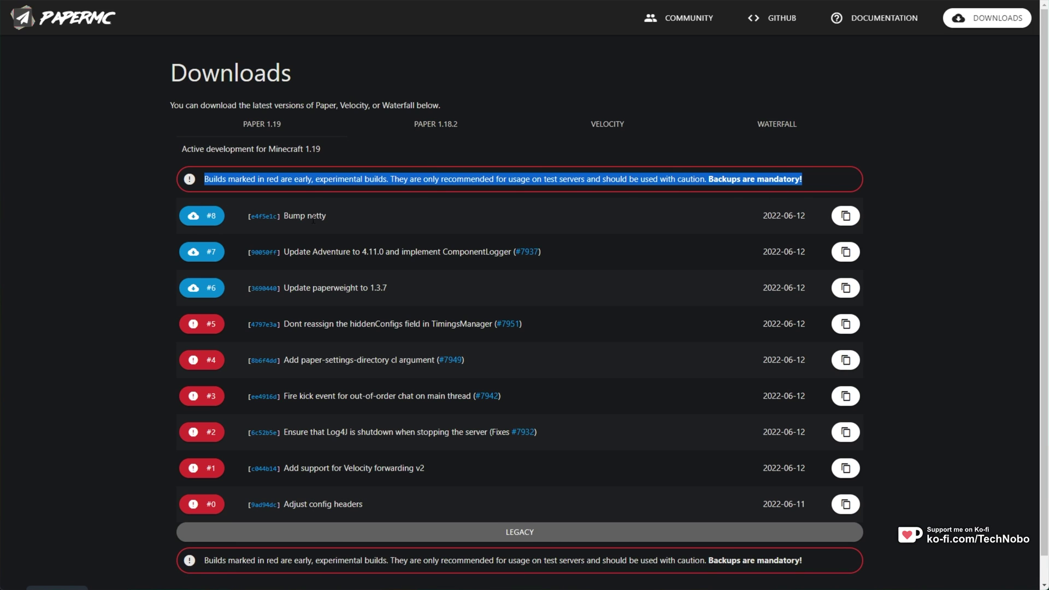
pyautogui.moveTo(399, 303); pyautogui.dragTo(177, 232)
pyautogui.click(151, 236)
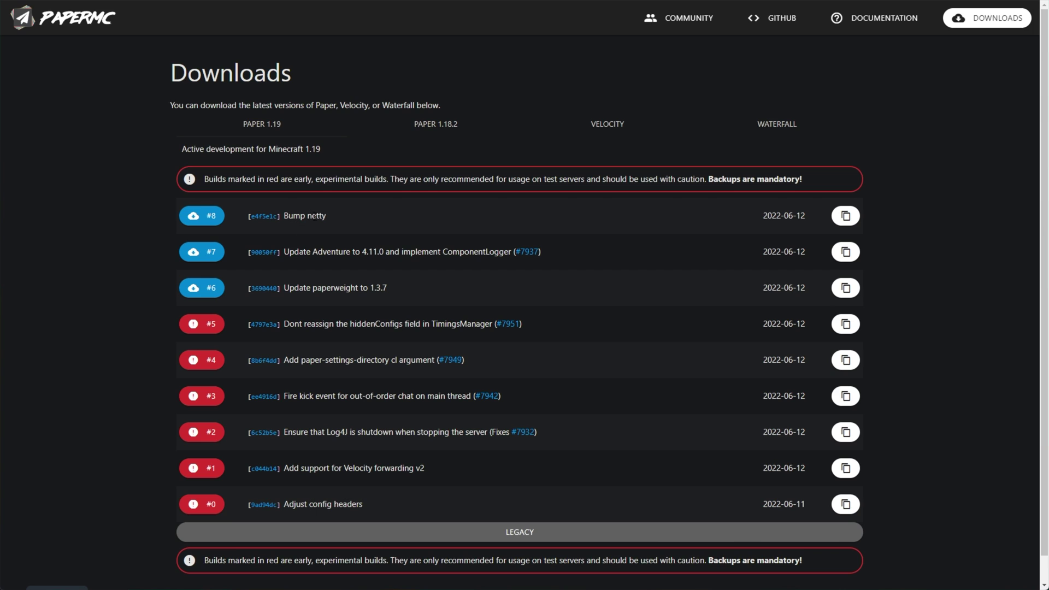
pyautogui.click(260, 126)
pyautogui.click(202, 216)
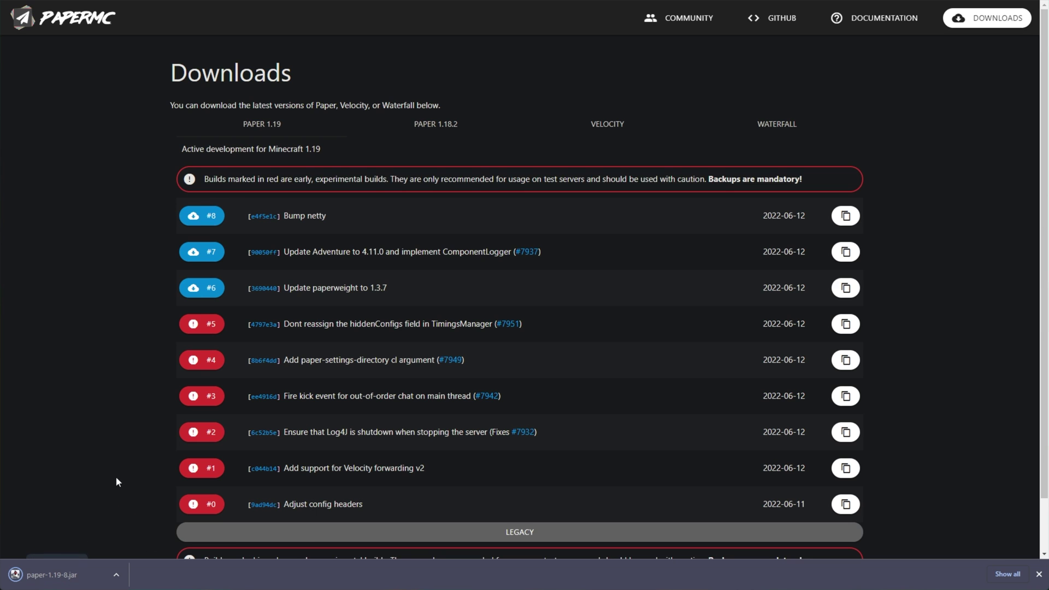
# Create a new desktop folder named 'Paper 1.19' and open it.
pyautogui.moveTo(2, 249); pyautogui.dragTo(304, 234)
pyautogui.rightClick(194, 188)
pyautogui.moveTo(265, 378)
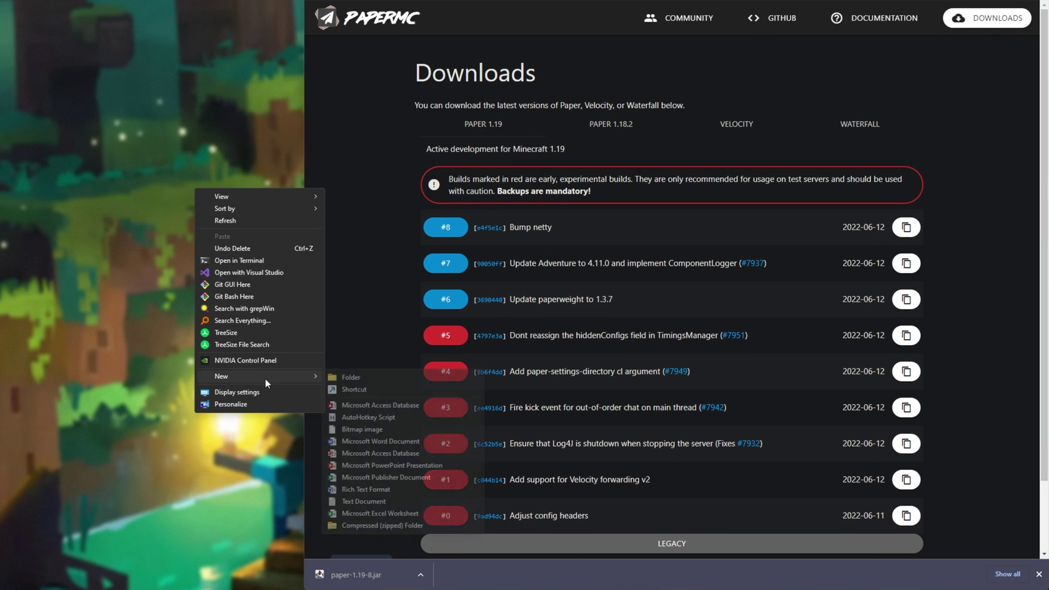
pyautogui.click(356, 379)
pyautogui.write('Papa')
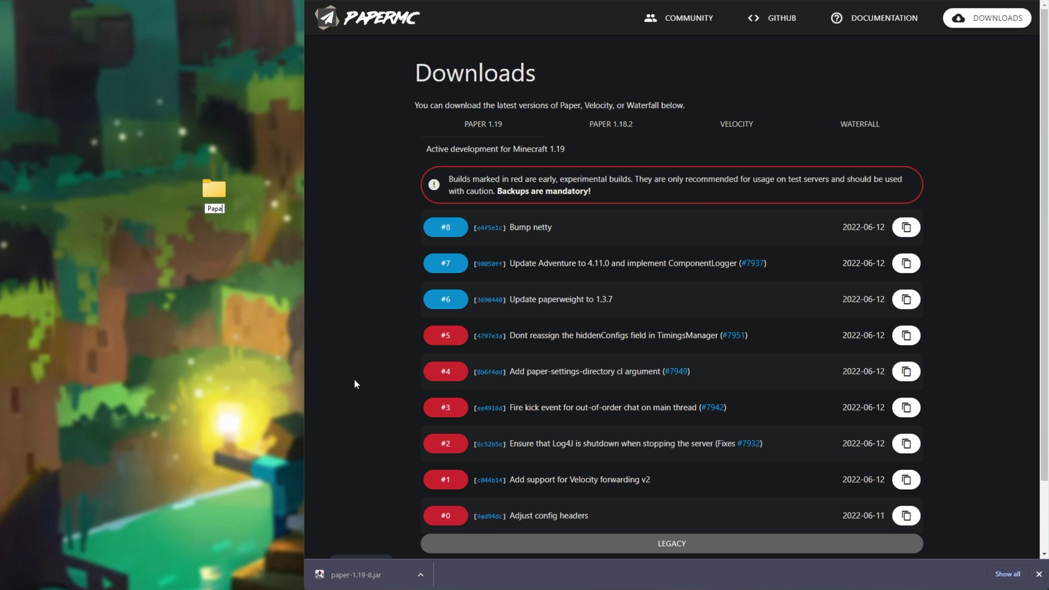
pyautogui.press('BackSpace')
pyautogui.write('er 1.19')
pyautogui.press('Return')
pyautogui.press('Return')
# Move paper-1.19-8.jar into the Paper 1.19 folder and show file name extensions.
pyautogui.moveTo(355, 575); pyautogui.dragTo(820, 164)
pyautogui.moveTo(710, 19); pyautogui.dragTo(373, 154)
pyautogui.click(373, 154)
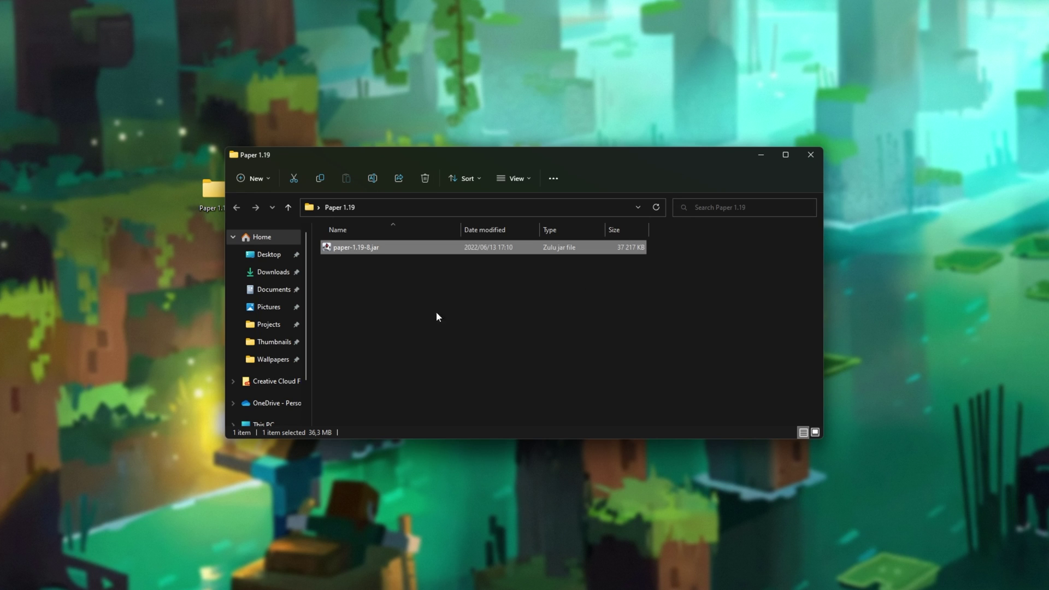
pyautogui.click(521, 180)
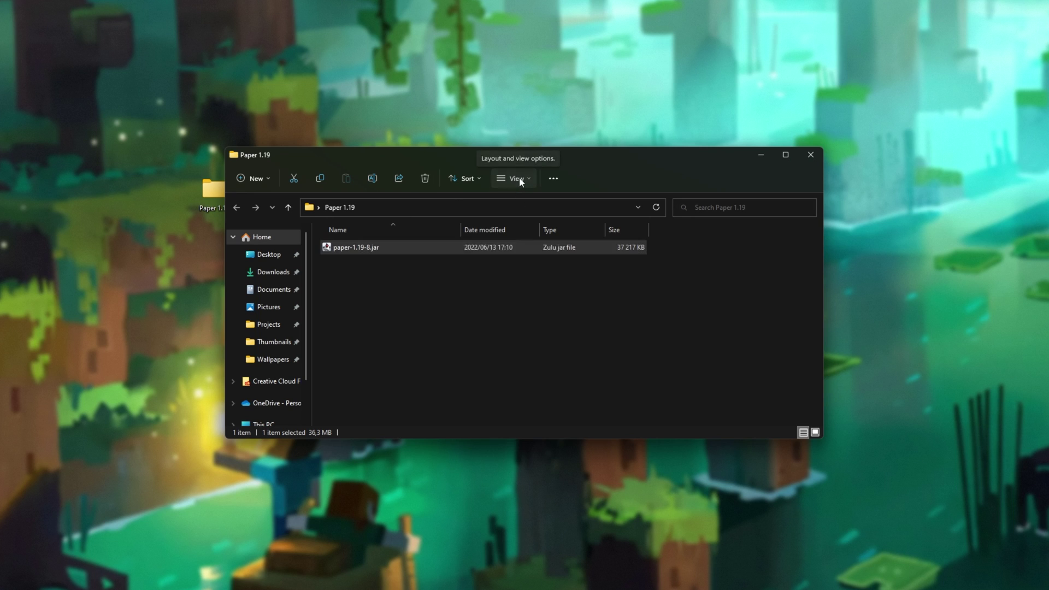
pyautogui.moveTo(542, 363)
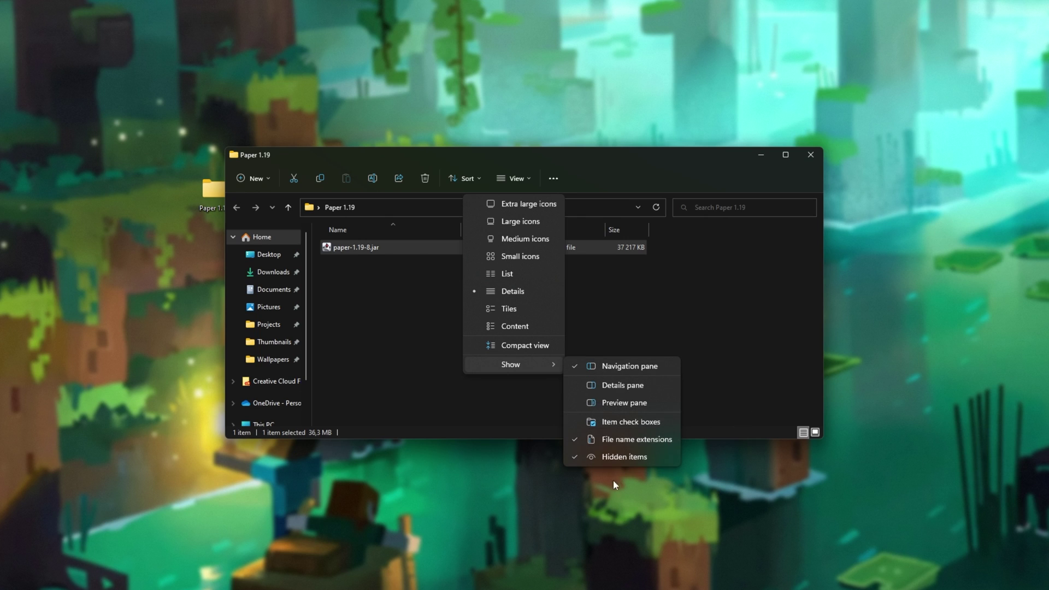
pyautogui.click(755, 255)
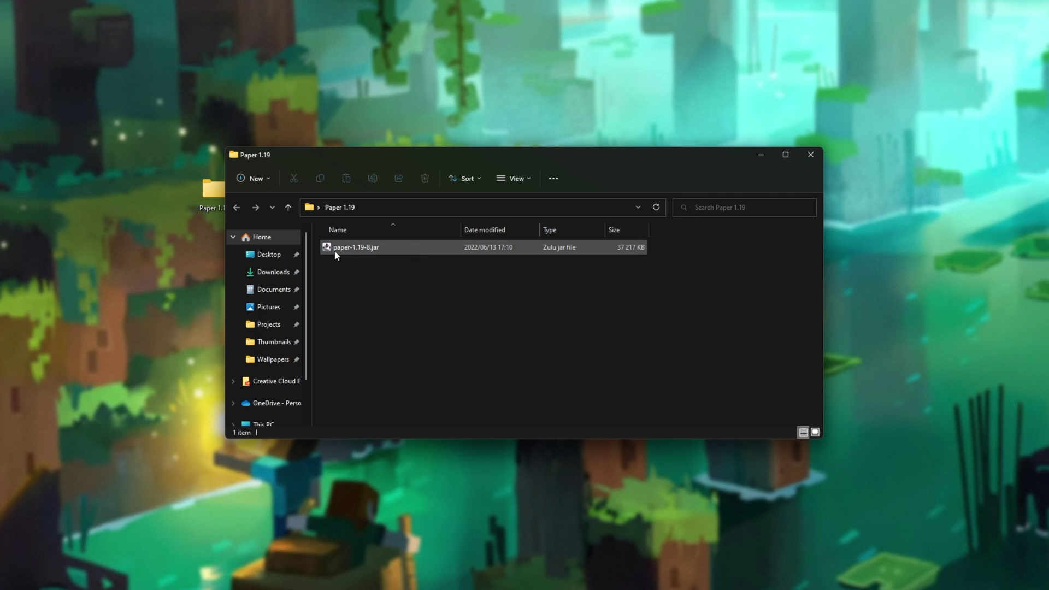
# Create a new text document and rename it run.bat, accepting the extension change.
pyautogui.rightClick(387, 268)
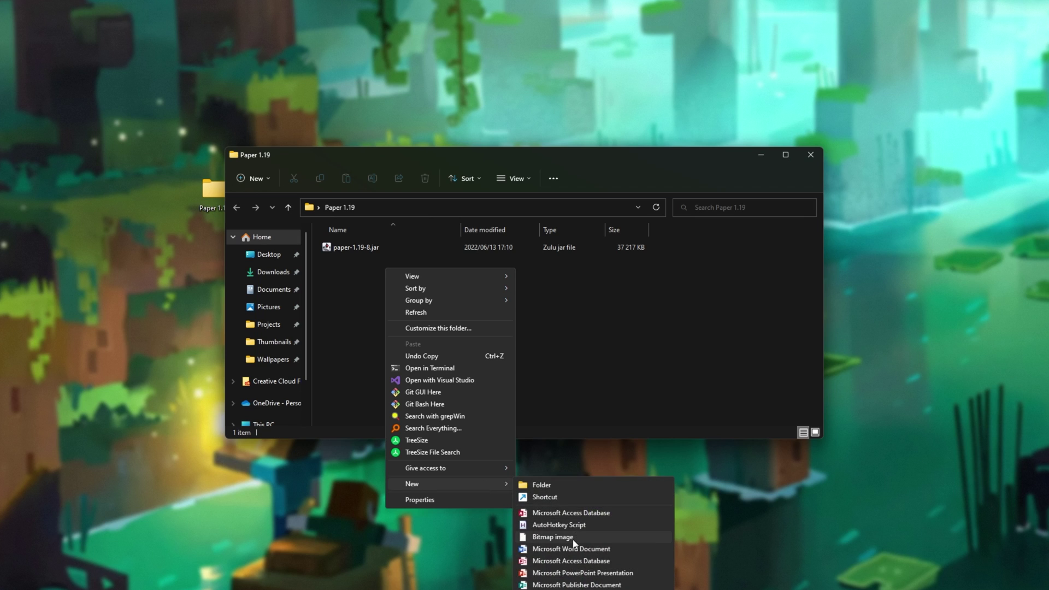
pyautogui.click(579, 589)
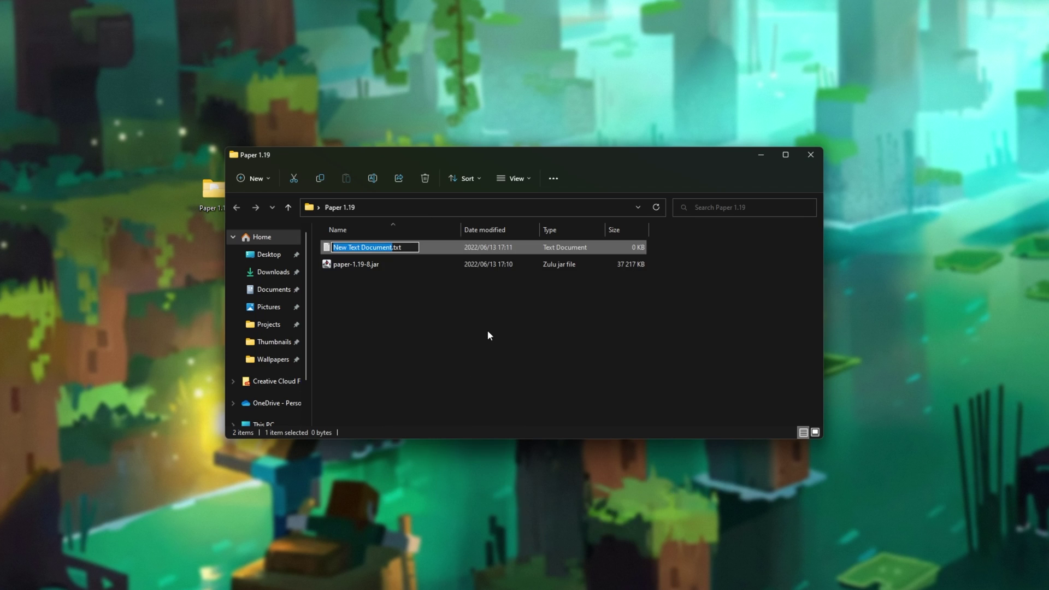
pyautogui.hotkey('ctrl', 'a')
pyautogui.write('run.bat')
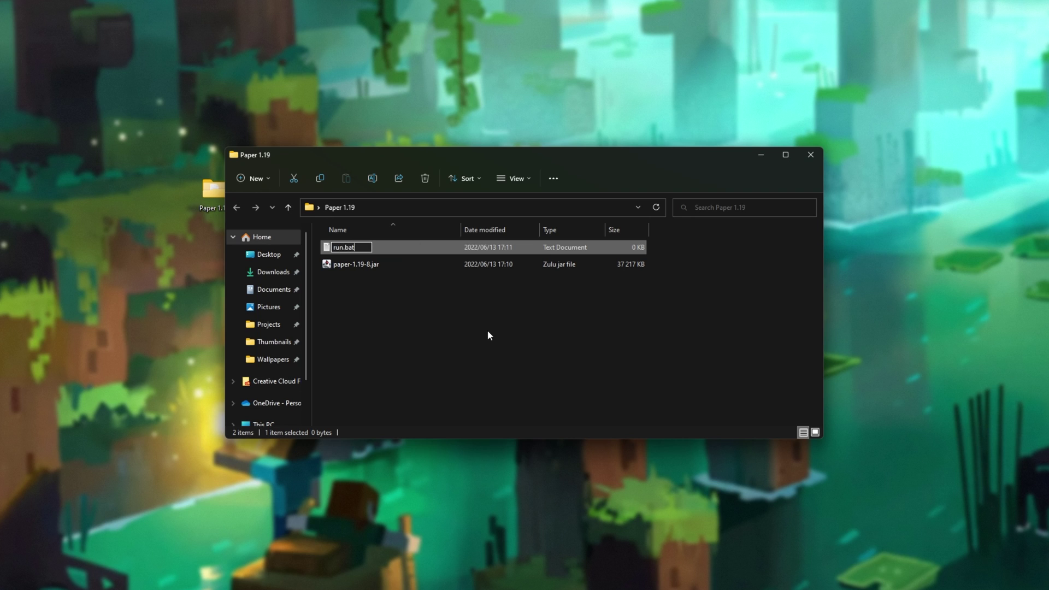
pyautogui.press('Return')
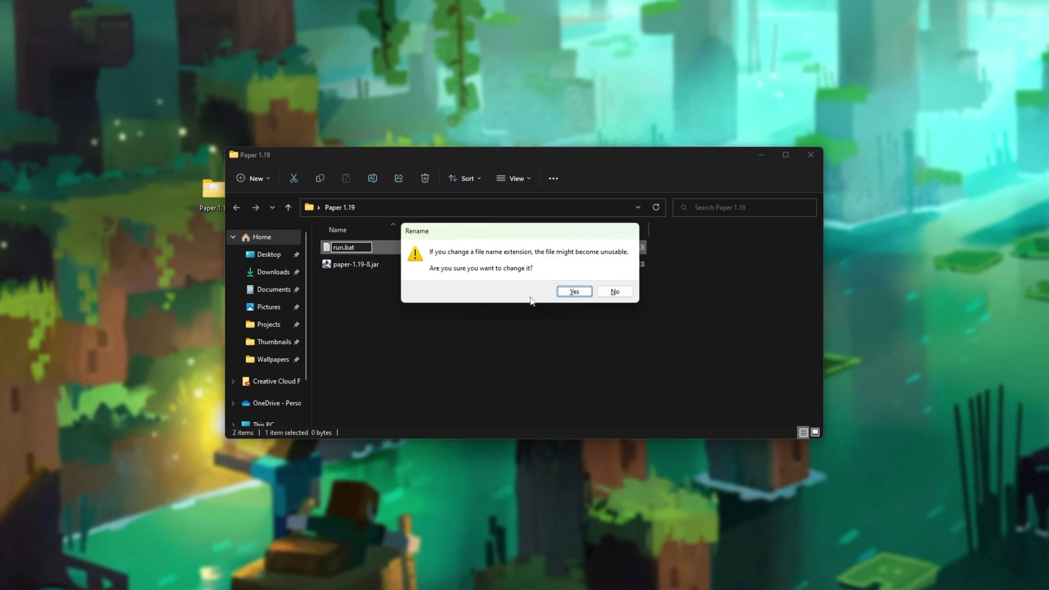
pyautogui.moveTo(555, 239); pyautogui.dragTo(552, 250)
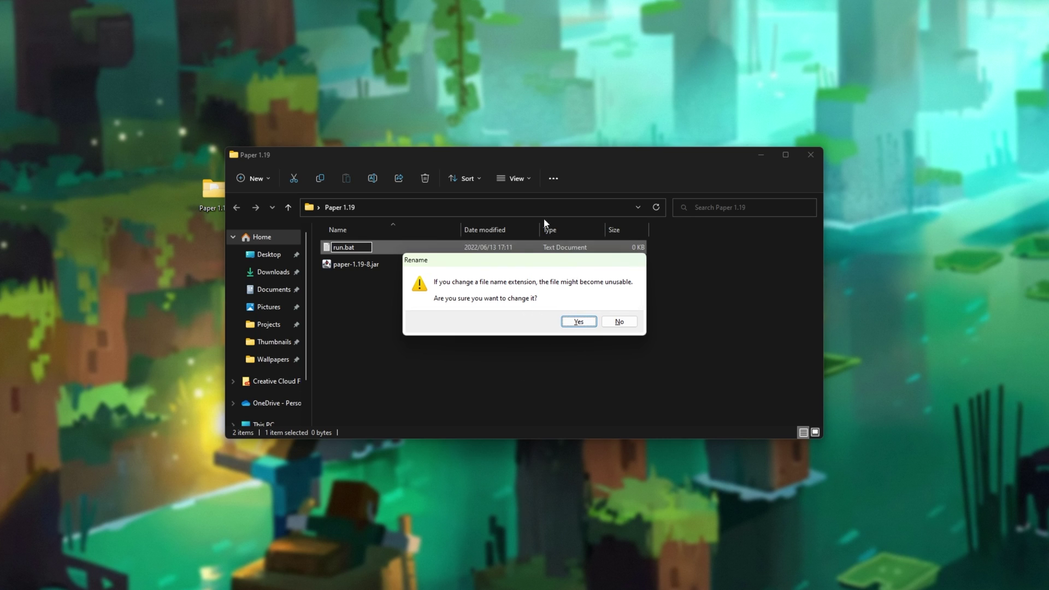
pyautogui.click(580, 322)
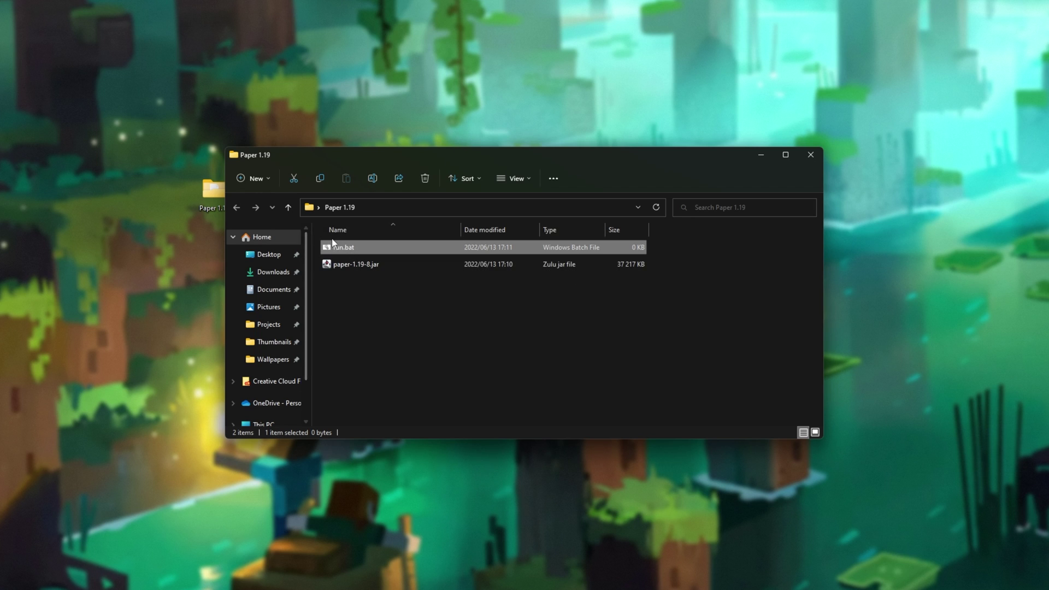
pyautogui.rightClick(370, 252)
pyautogui.click(424, 267)
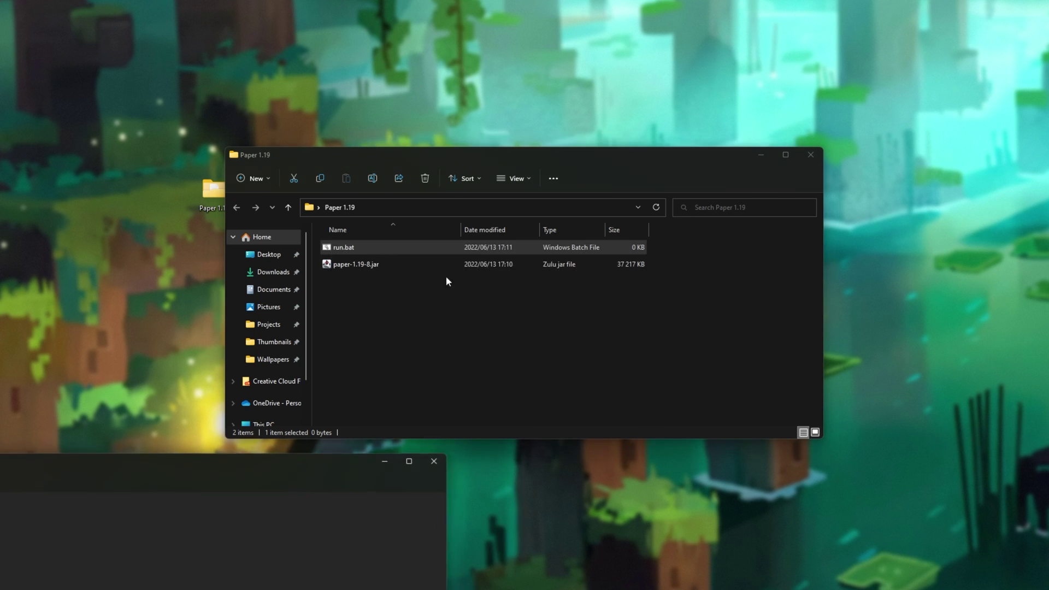
pyautogui.moveTo(494, 73); pyautogui.dragTo(489, 155)
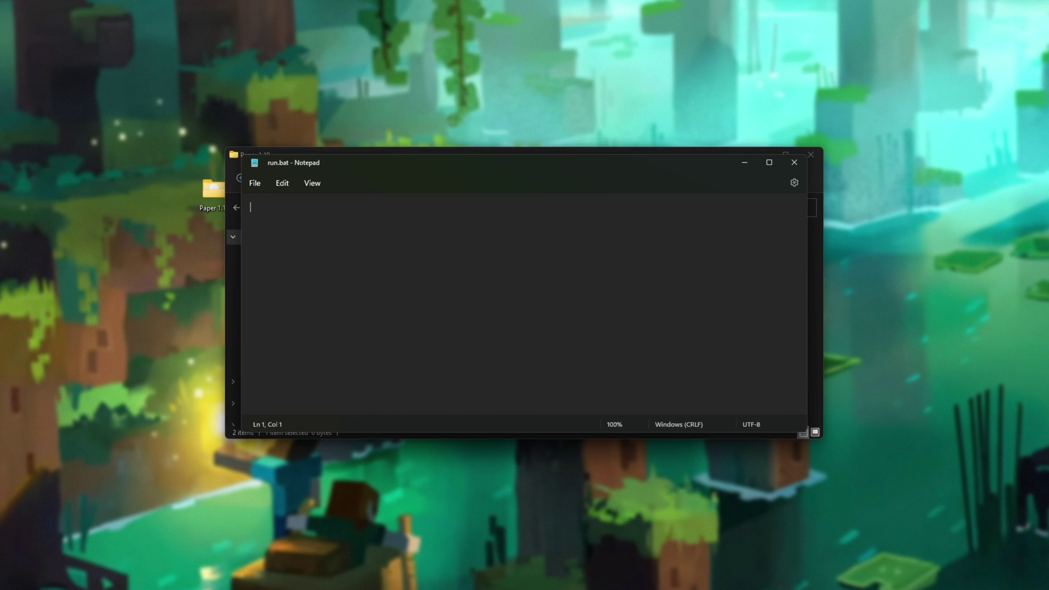
pyautogui.write('@echo off')
pyautogui.press('Return')
pyautogui.write('java -Xmx4G')
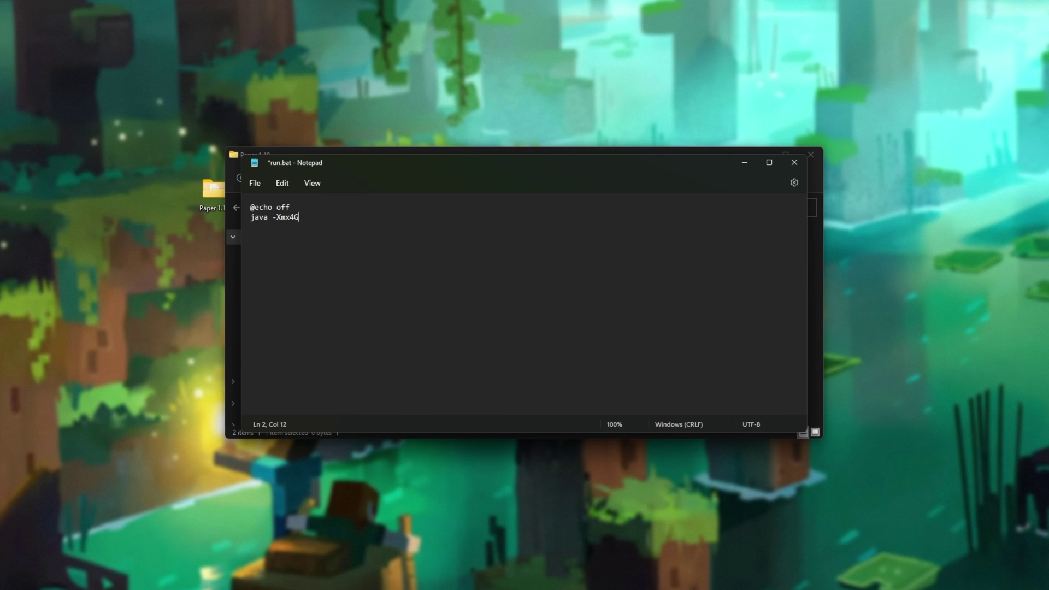
pyautogui.write('-jar')
# Copy the jar's file name from the folder and paste paper-1.19-8.jar after -jar.
pyautogui.click(350, 150)
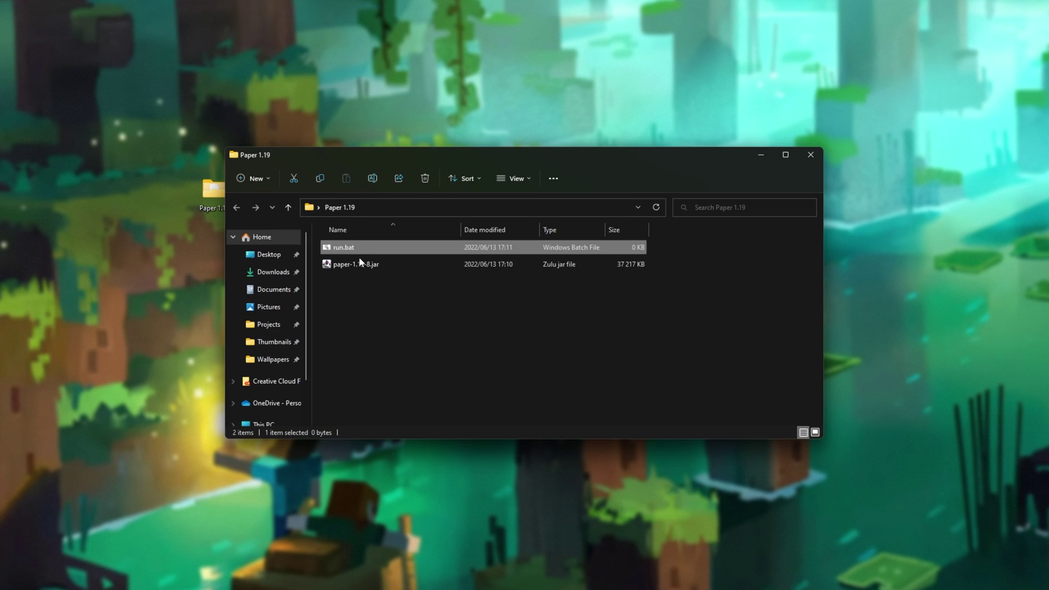
pyautogui.click(360, 267)
pyautogui.press('F2')
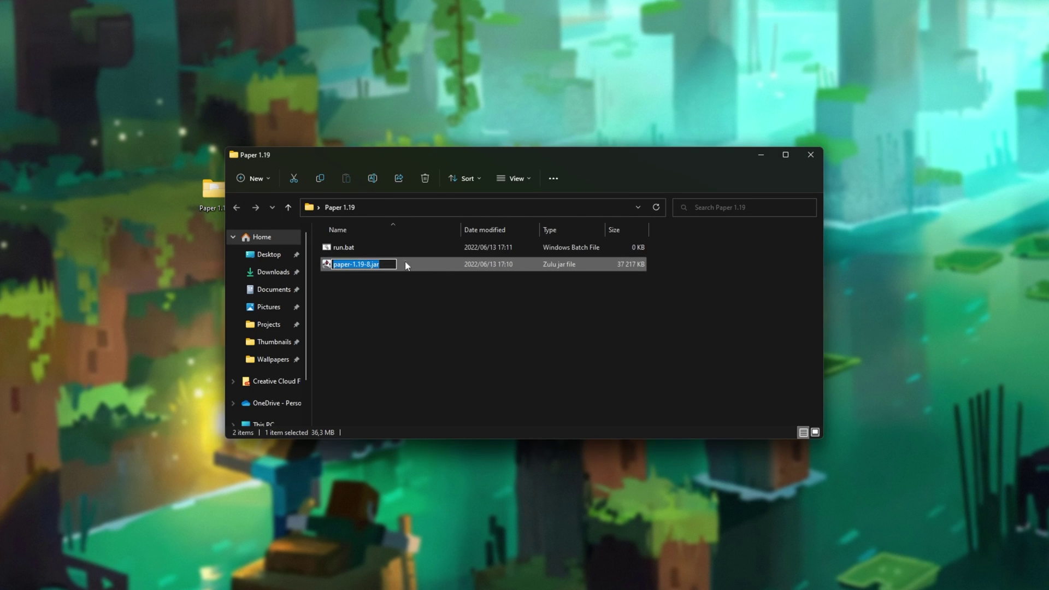
pyautogui.hotkey('alt', 'Tab')
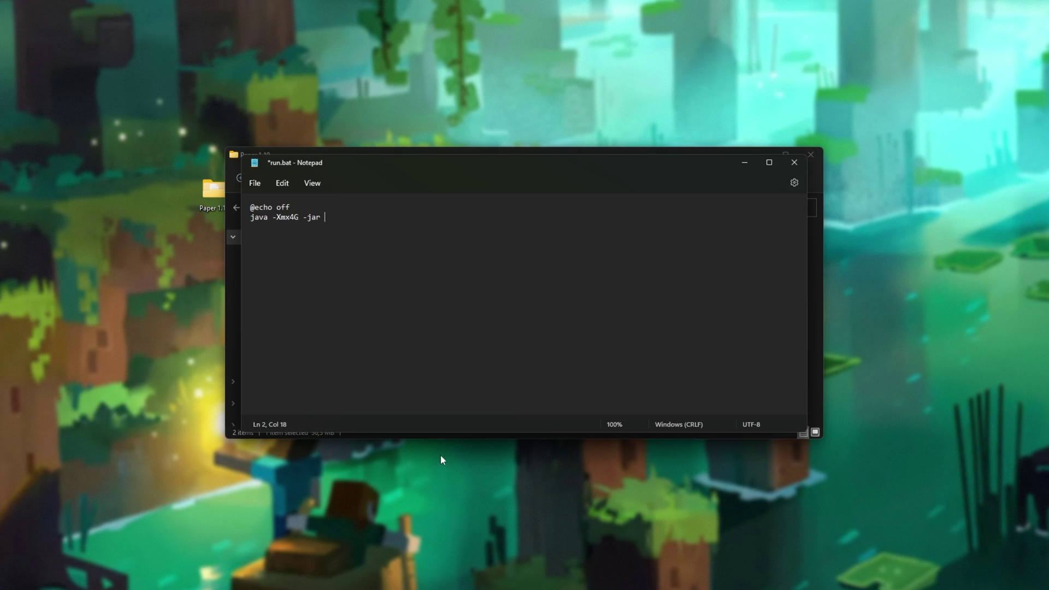
pyautogui.write('paper-1.19-8.jar')
pyautogui.moveTo(396, 218); pyautogui.dragTo(327, 219)
pyautogui.click(361, 238)
pyautogui.press('BackSpace')
pyautogui.click(350, 225)
pyautogui.click(258, 153)
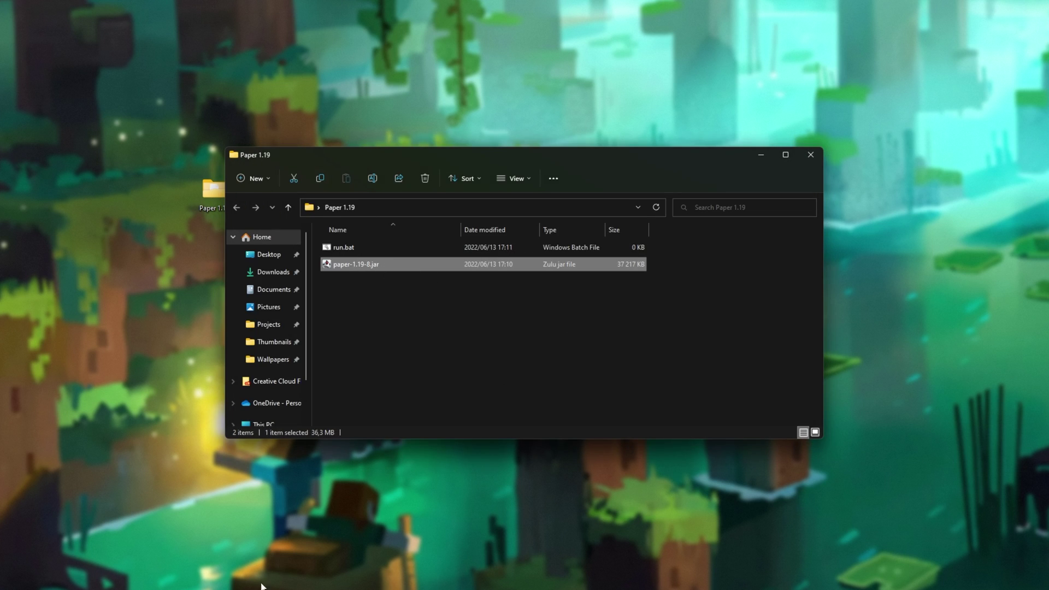
pyautogui.hotkey('alt', 'Tab')
pyautogui.hotkey('ctrl', 'z')
# Add -nogui and a 'pause' line, save run.bat, then select the 4 and open Task Manager.
pyautogui.click(495, 284)
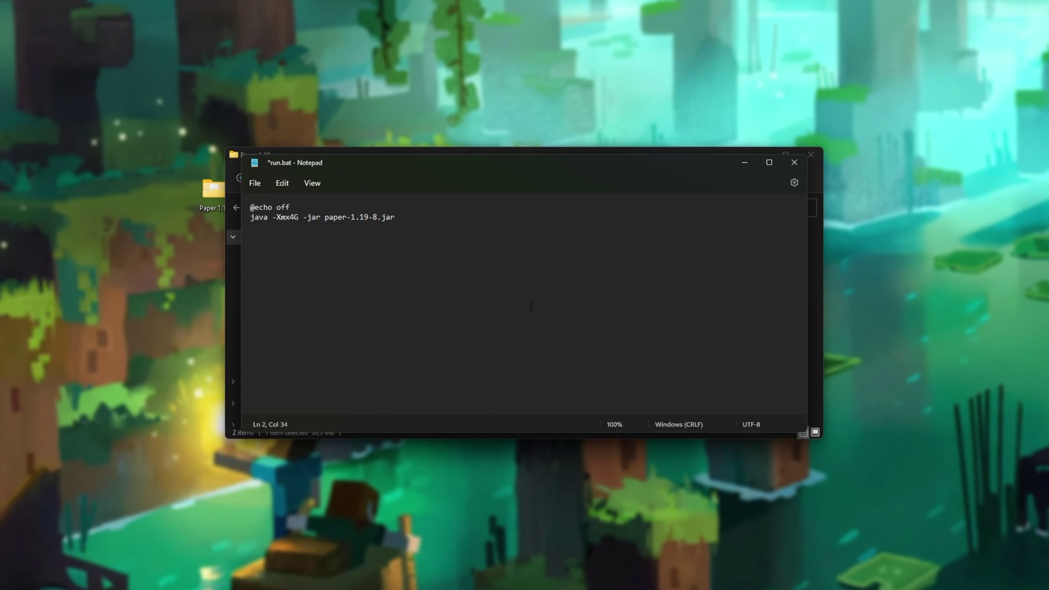
pyautogui.write('-nogui')
pyautogui.press('Return')
pyautogui.write('pause')
pyautogui.hotkey('ctrl', 's')
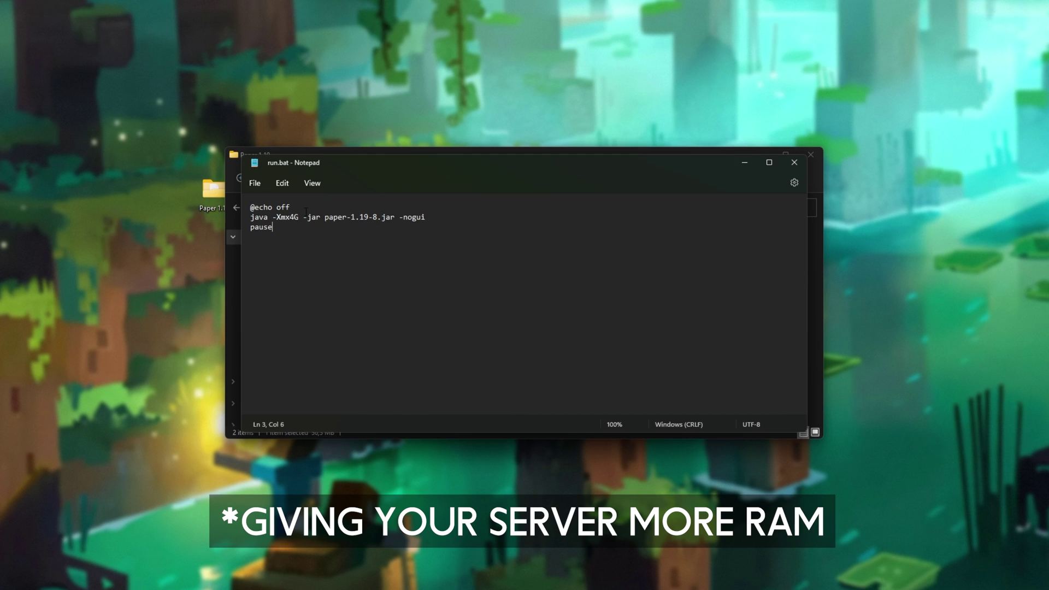
pyautogui.moveTo(289, 217); pyautogui.dragTo(295, 217)
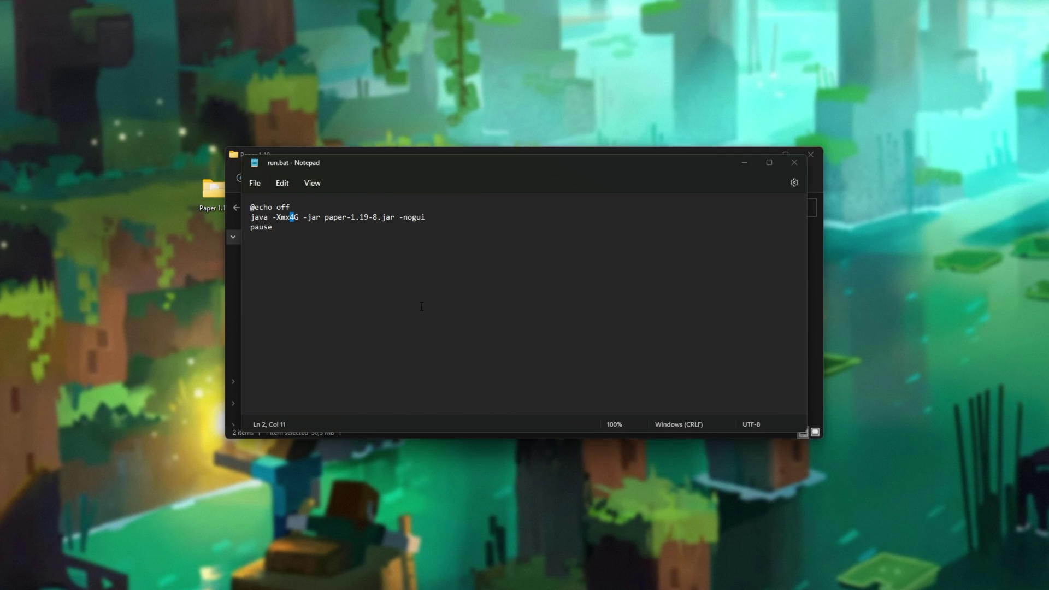
pyautogui.hotkey('ctrl', 'shift', 'Escape')
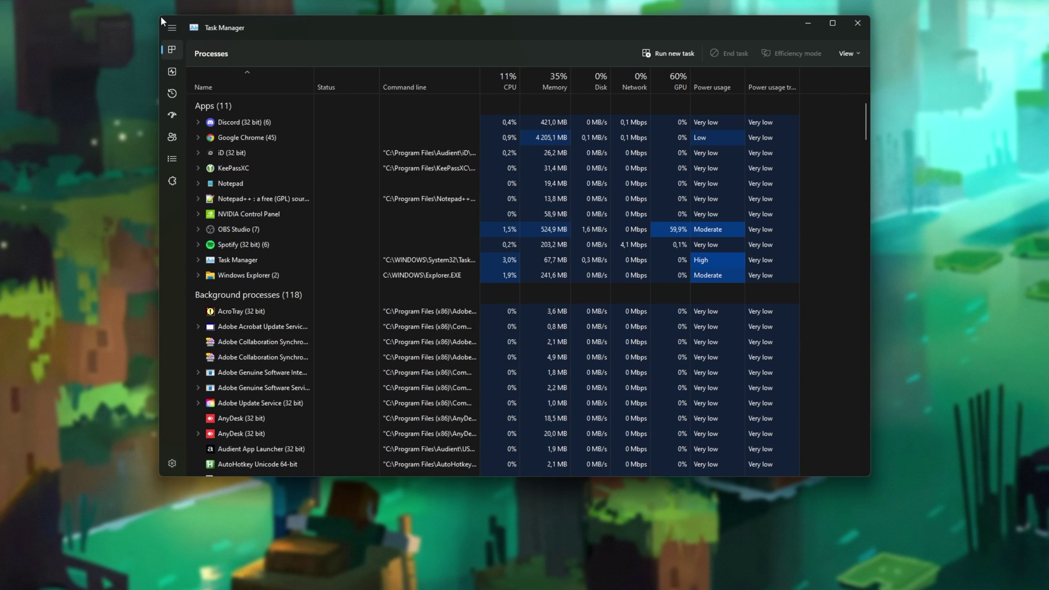
# Show the Performance > Memory page to read the 128 GB of installed RAM.
pyautogui.moveTo(290, 29); pyautogui.dragTo(285, 34)
pyautogui.click(168, 77)
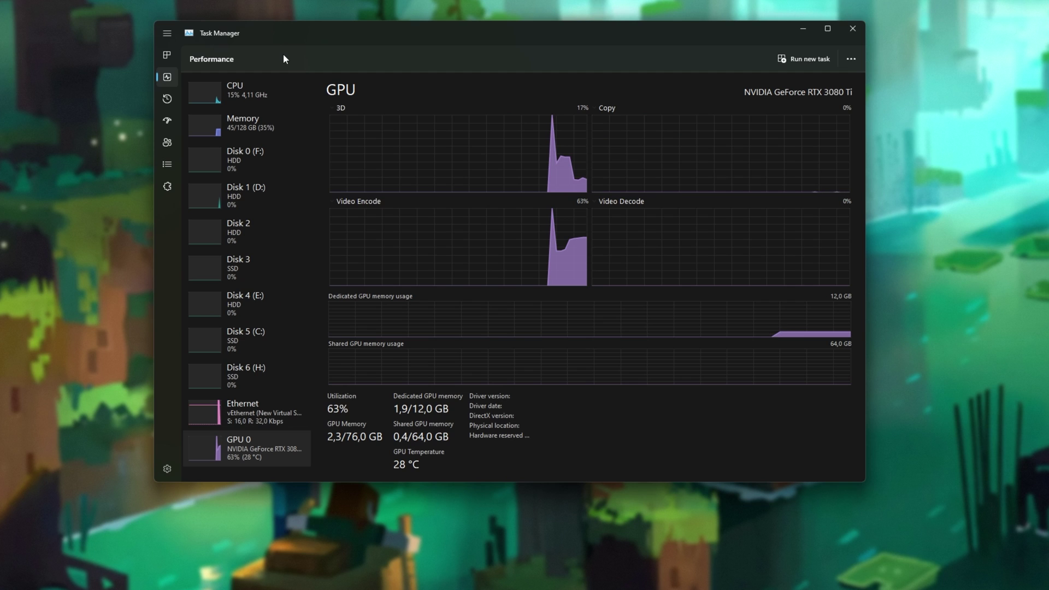
pyautogui.click(265, 126)
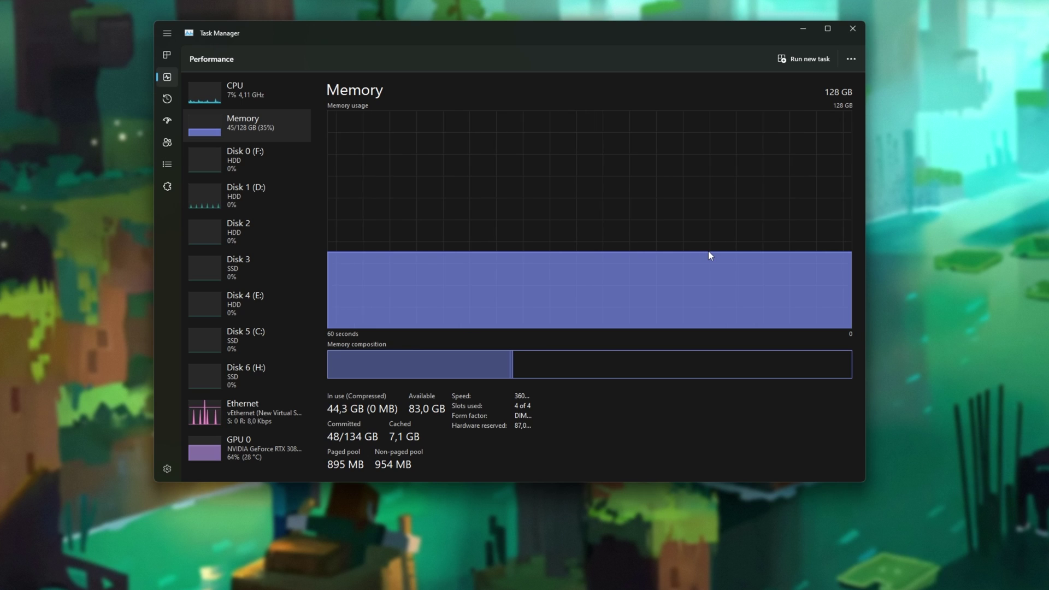
# Change -Xmx4G to -Xmx8G, save and close run.bat, and run it.
pyautogui.click(801, 30)
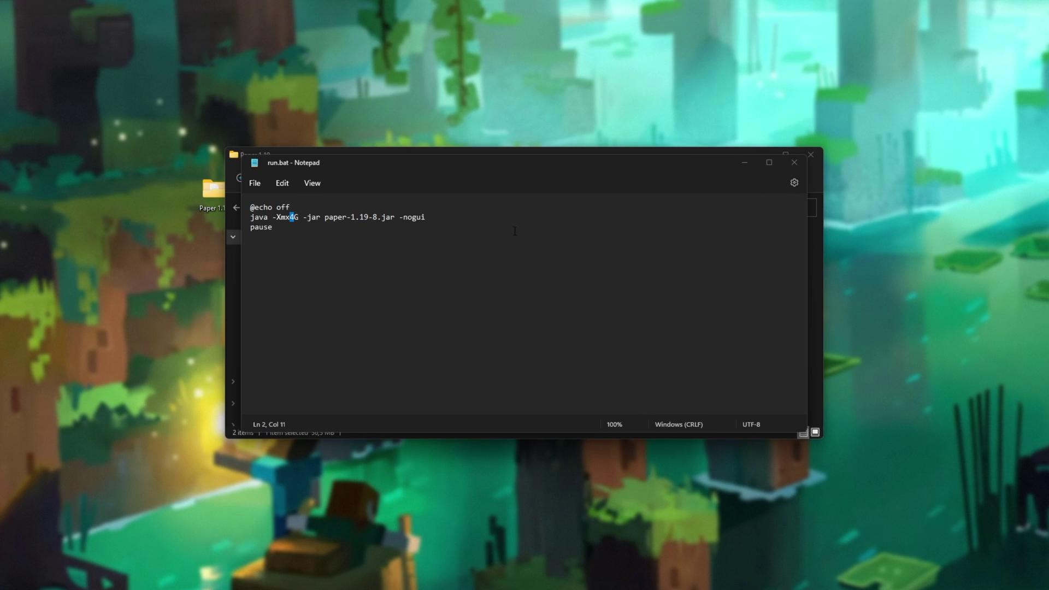
pyautogui.click(295, 221)
pyautogui.press('BackSpace')
pyautogui.write('8')
pyautogui.hotkey('ctrl', 's')
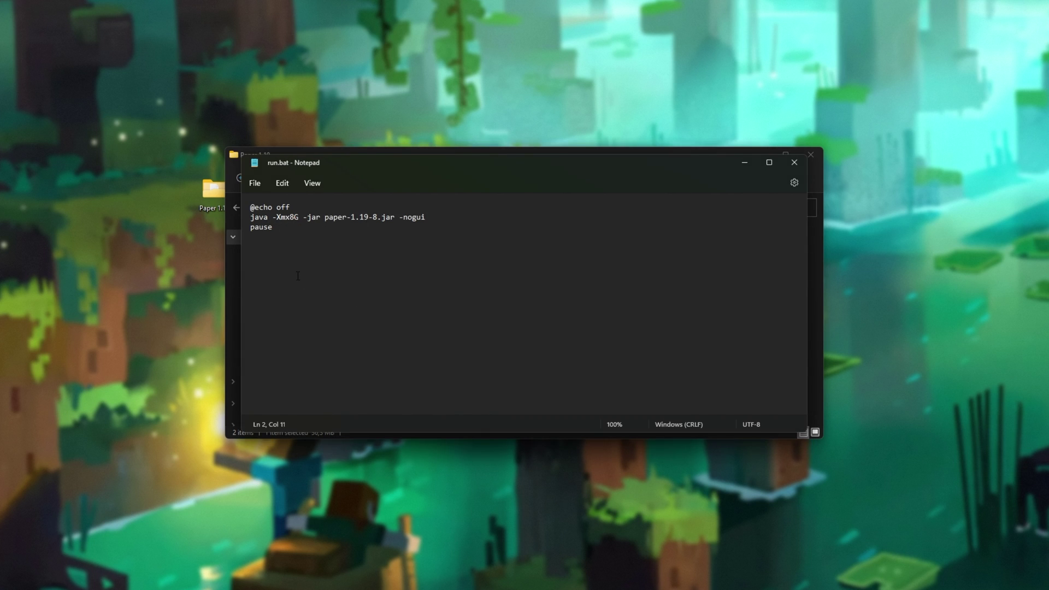
pyautogui.hotkey('alt', 'F4')
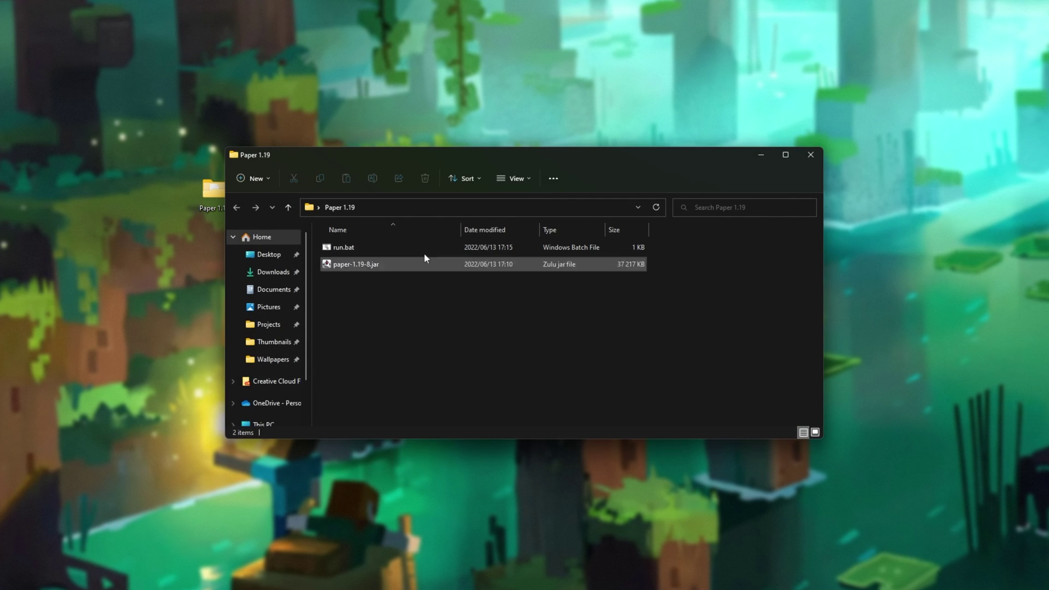
pyautogui.click(439, 313)
pyautogui.doubleClick(421, 244)
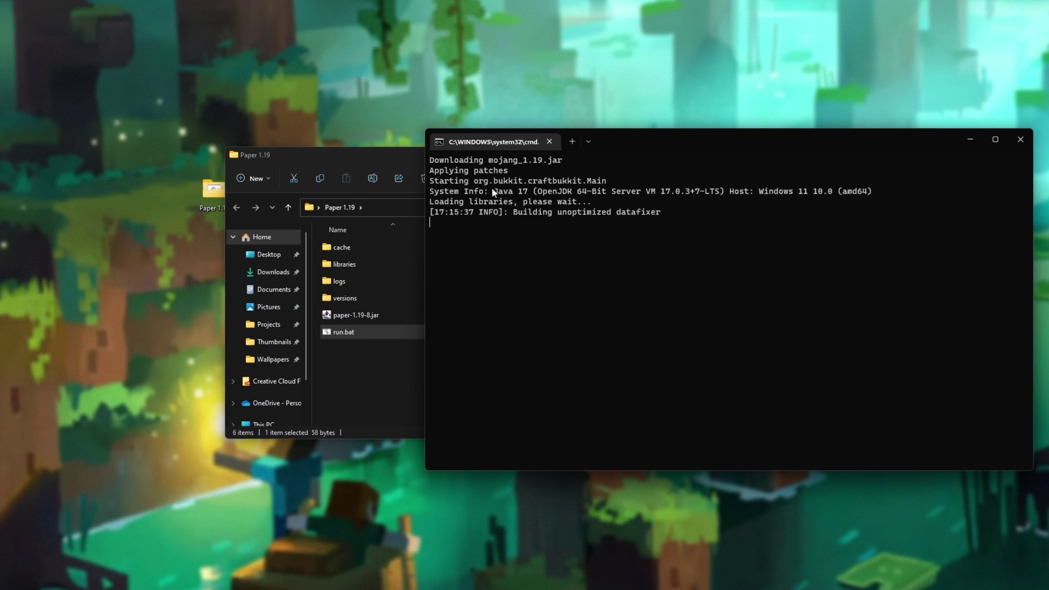
# Highlight the Java 17 version in the console log as the first run stops.
pyautogui.moveTo(493, 192); pyautogui.dragTo(529, 193)
pyautogui.click(550, 241)
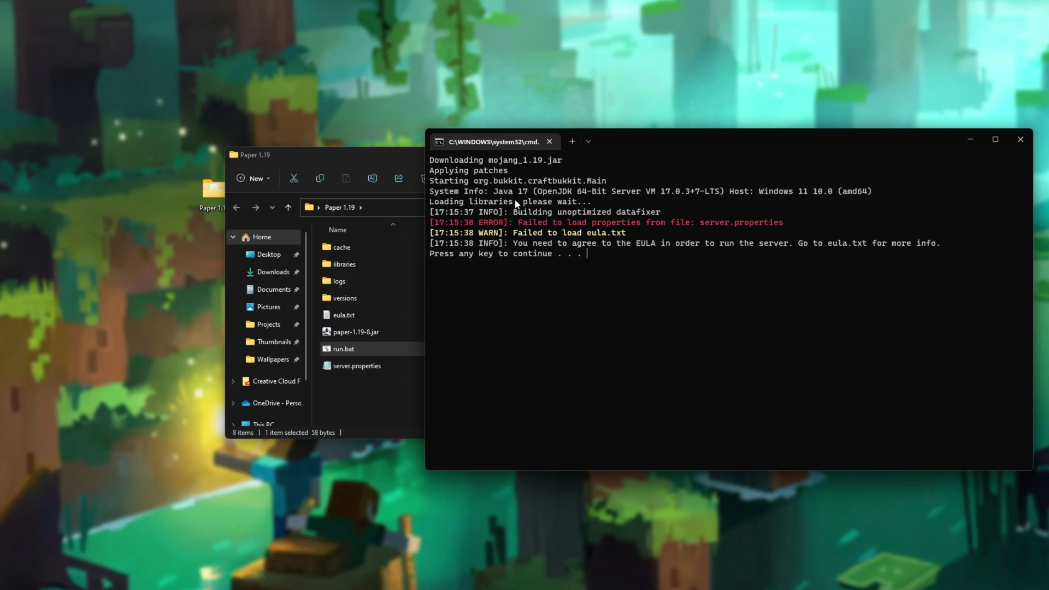
pyautogui.moveTo(529, 191); pyautogui.dragTo(494, 192)
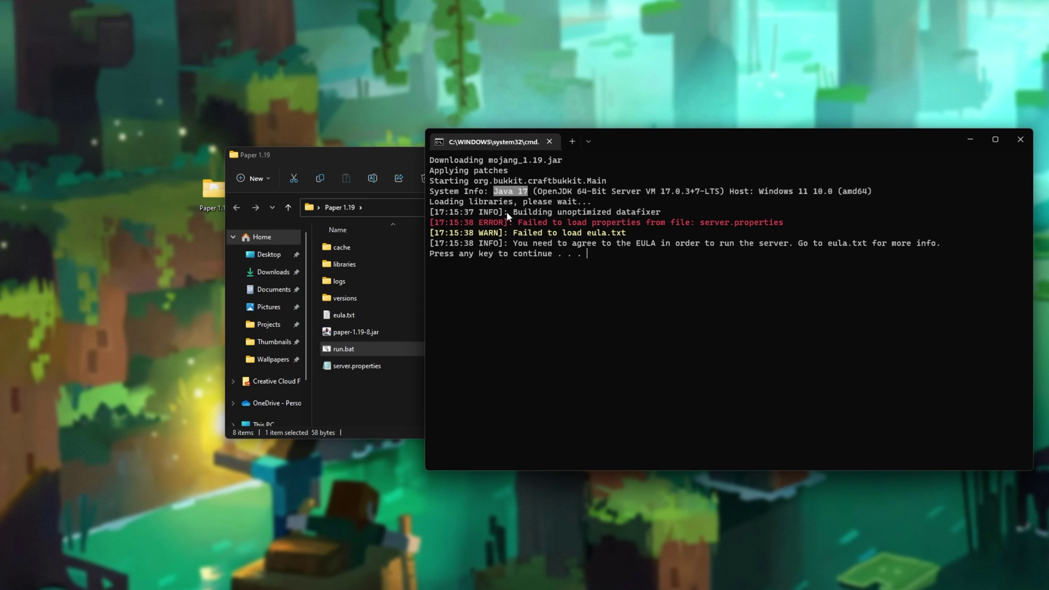
pyautogui.click(540, 287)
# Close the paused console and change eula.txt to eula=true, saving it.
pyautogui.moveTo(512, 233); pyautogui.dragTo(628, 233)
pyautogui.click(640, 275)
pyautogui.press('Return')
pyautogui.click(439, 315)
pyautogui.doubleClick(440, 315)
pyautogui.doubleClick(281, 227)
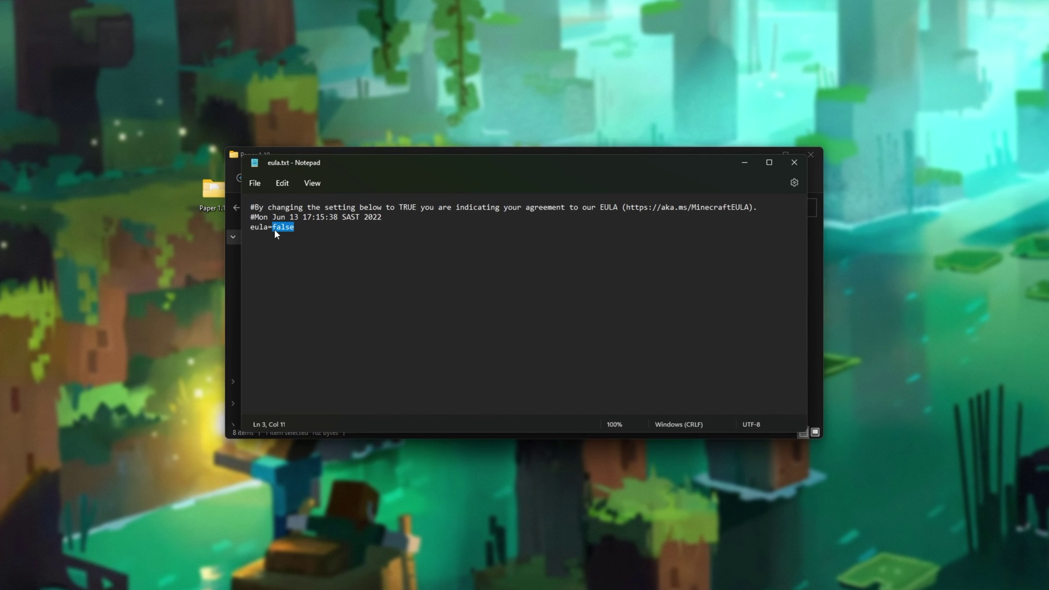
pyautogui.write('true')
pyautogui.hotkey('ctrl', 's')
pyautogui.hotkey('alt', 'F4')
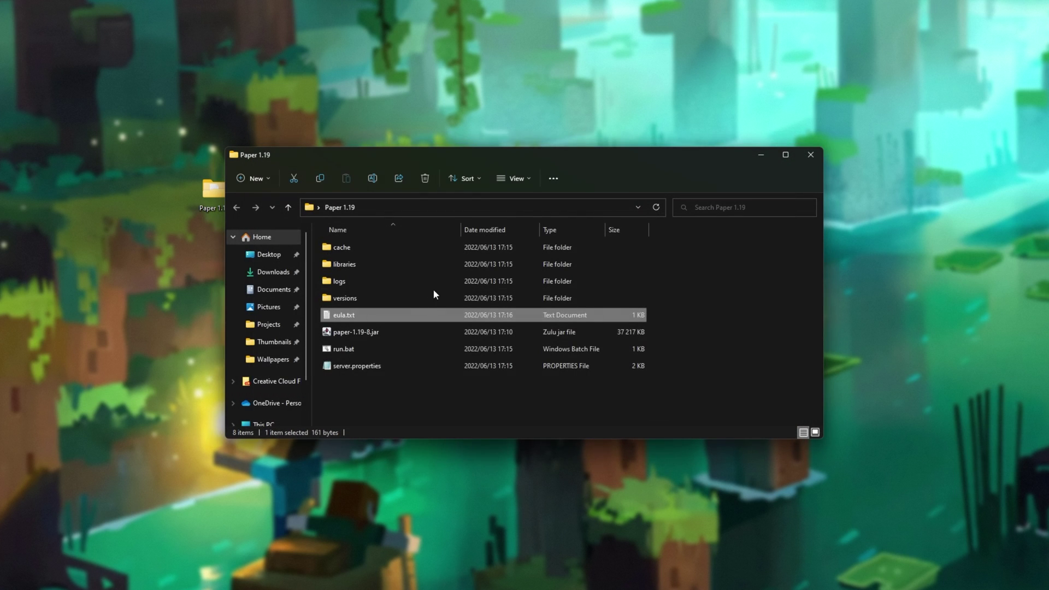
# Relaunch run.bat and look over server.properties while the server starts.
pyautogui.doubleClick(405, 350)
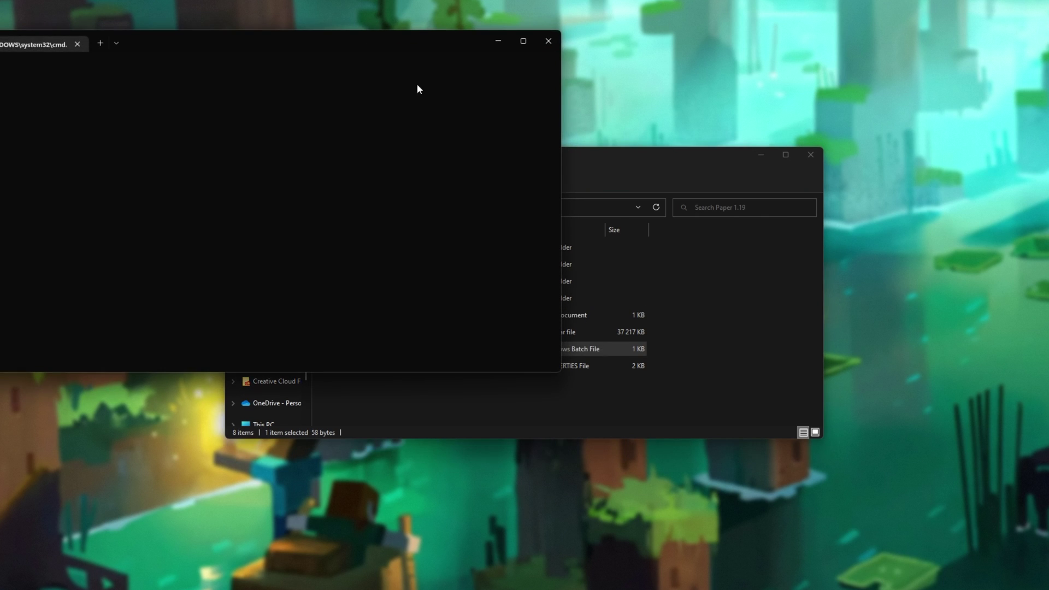
pyautogui.moveTo(448, 58); pyautogui.dragTo(824, 152)
pyautogui.click(343, 360)
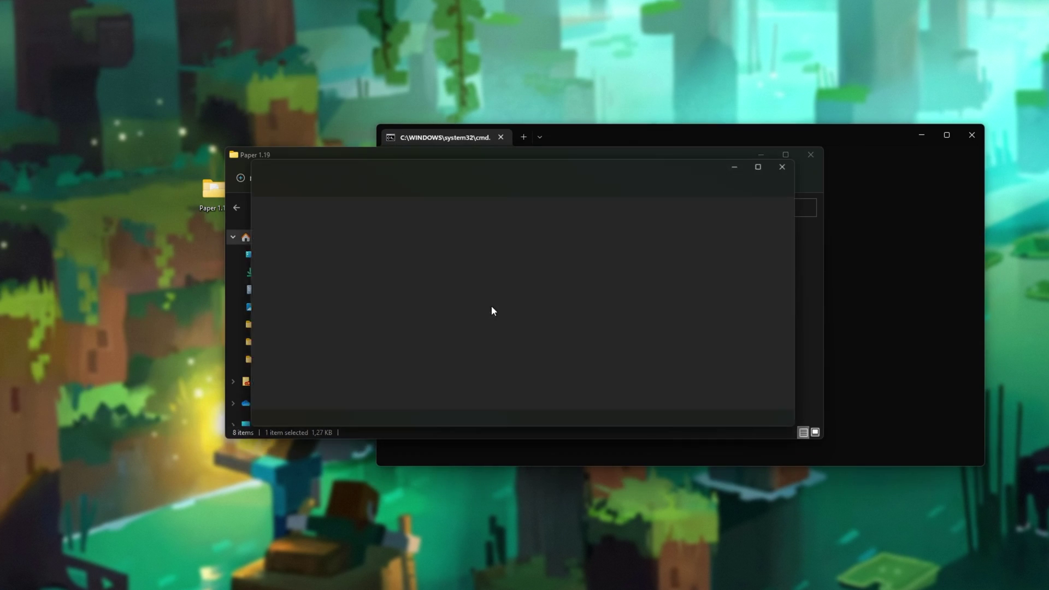
pyautogui.scroll(-10, 492, 310)
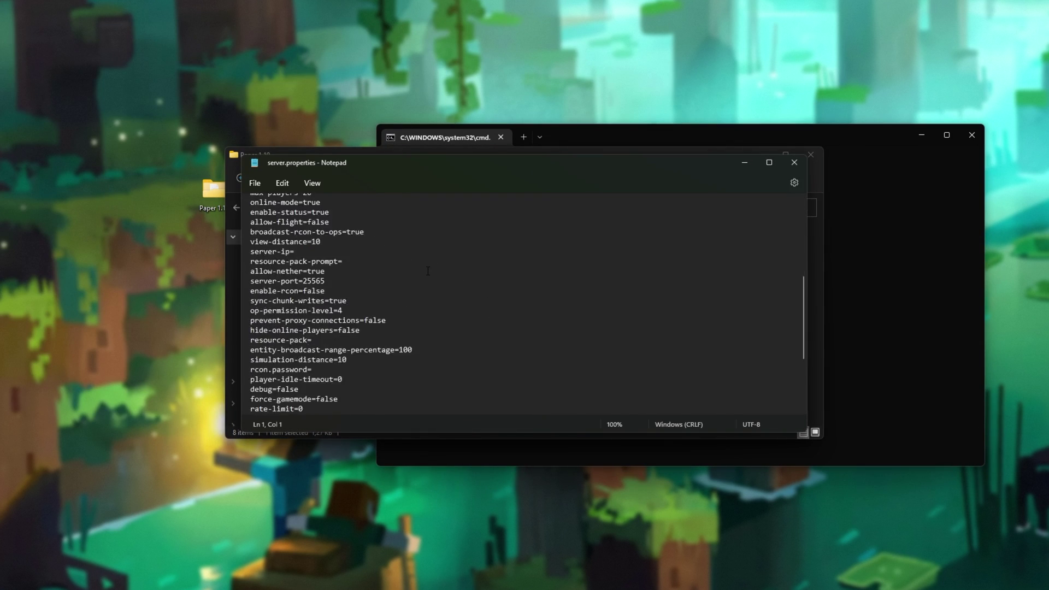
pyautogui.click(794, 163)
pyautogui.moveTo(747, 130); pyautogui.dragTo(589, 131)
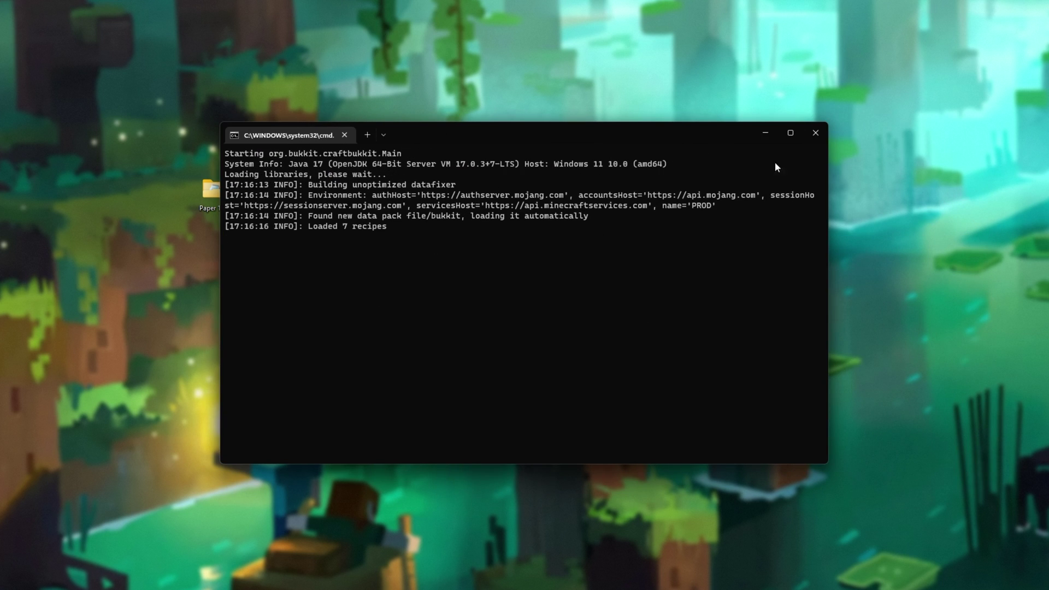
# Return focus to the server console as it reports Done (14.457s).
pyautogui.press('super')
pyautogui.press('super')
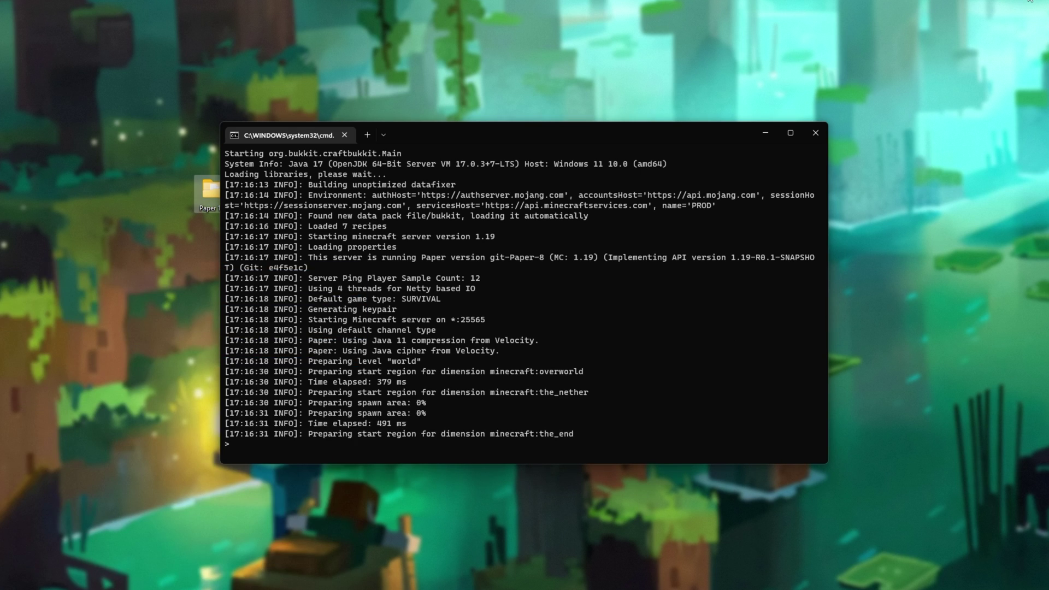
pyautogui.click(719, 134)
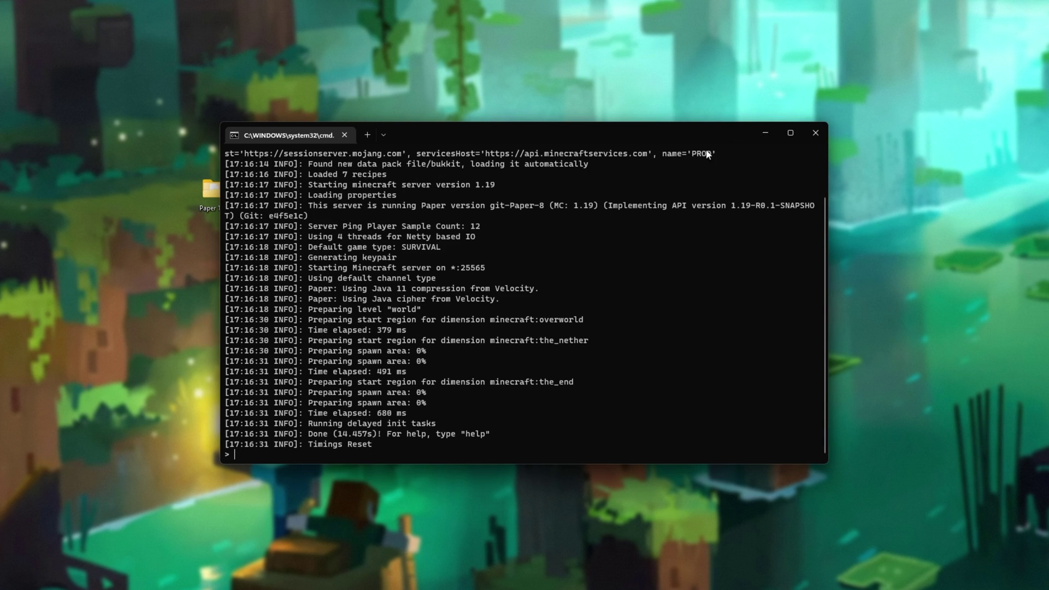
# Look inside the generated plugins and config folders, then bring the server console forward.
pyautogui.click(124, 583)
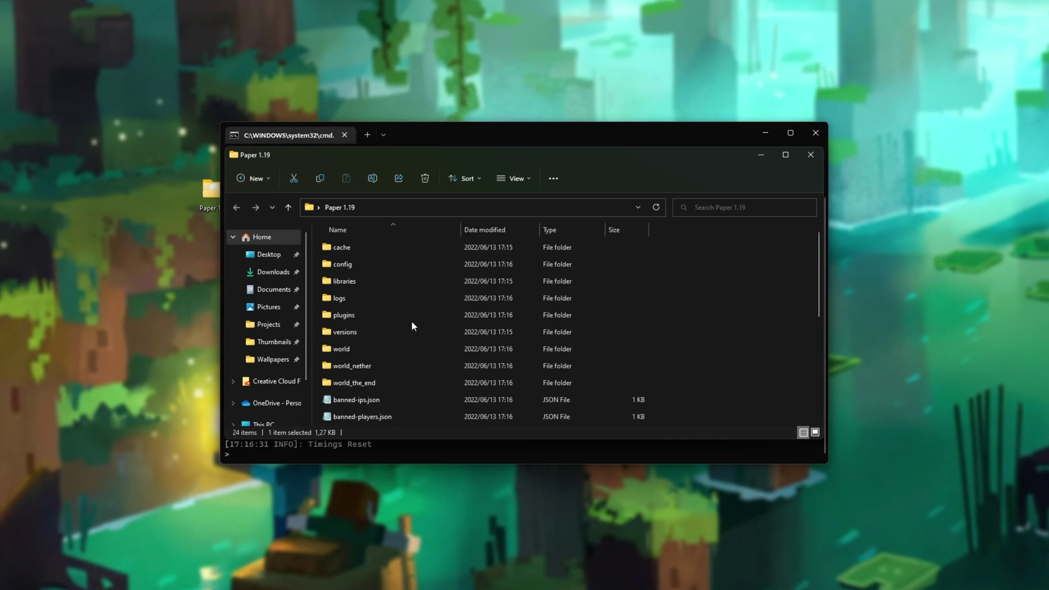
pyautogui.doubleClick(388, 315)
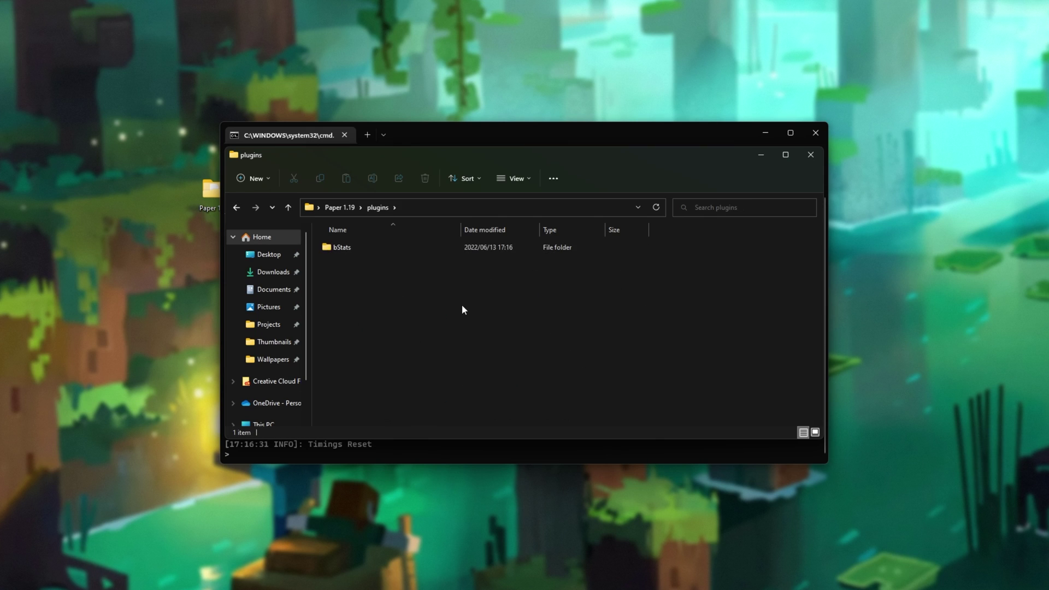
pyautogui.hotkey('alt', 'Left')
pyautogui.doubleClick(410, 317)
pyautogui.hotkey('alt', 'Left')
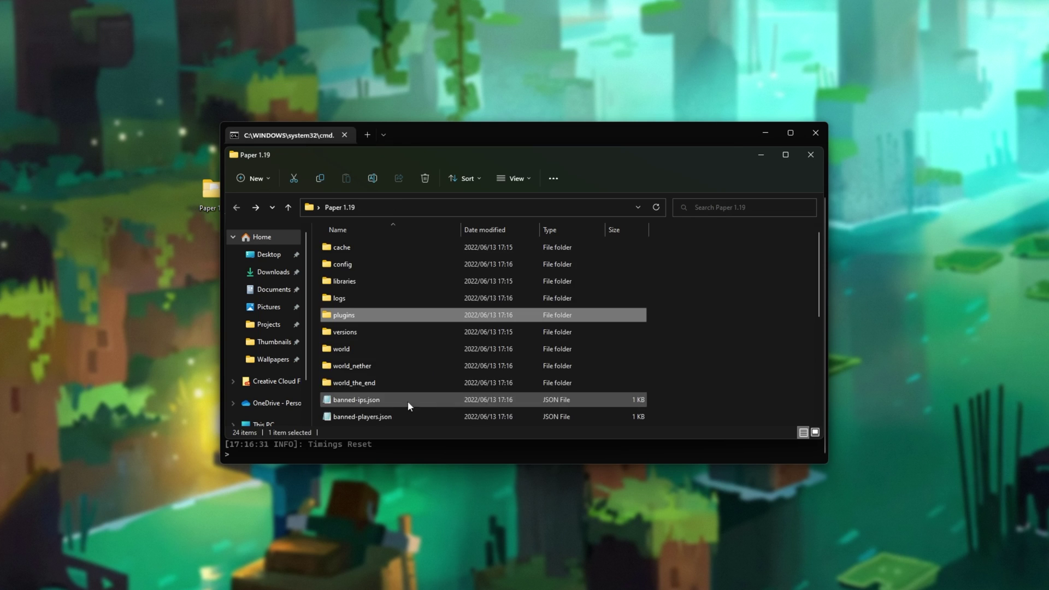
pyautogui.doubleClick(372, 264)
pyautogui.hotkey('ctrl', 'a')
pyautogui.click(516, 344)
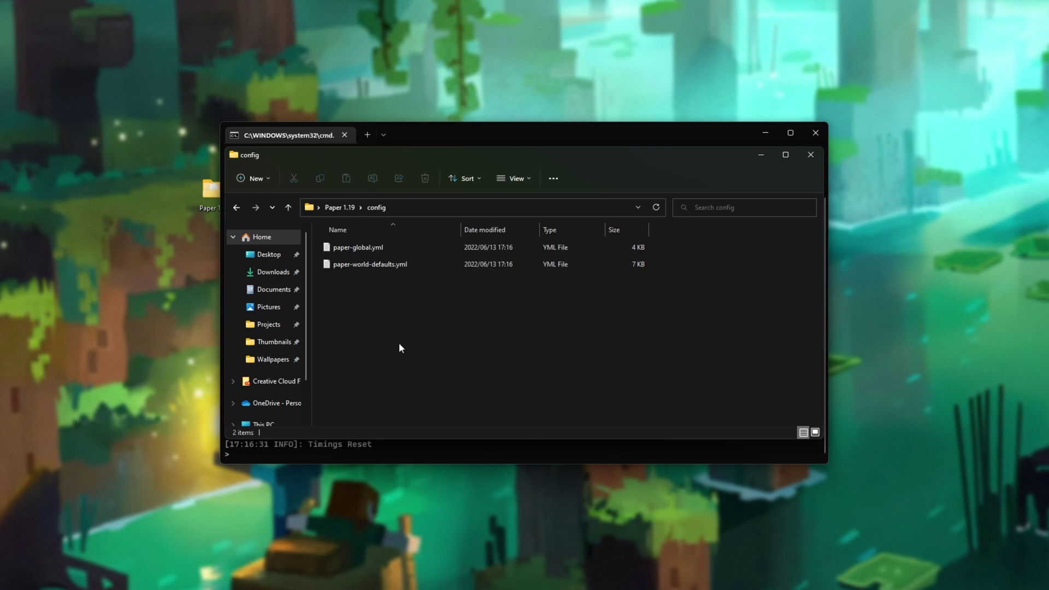
pyautogui.hotkey('alt', 'Left')
pyautogui.click(443, 131)
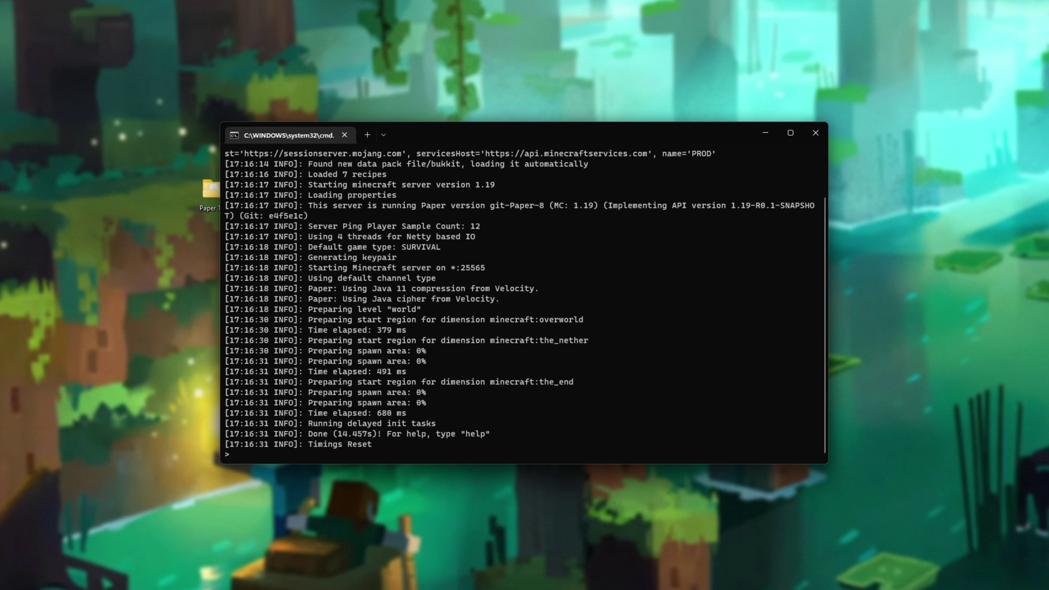
# Back in Minecraft, direct-connect to server address 127.0.0.1 and join it.
pyautogui.hotkey('alt', 'Tab')
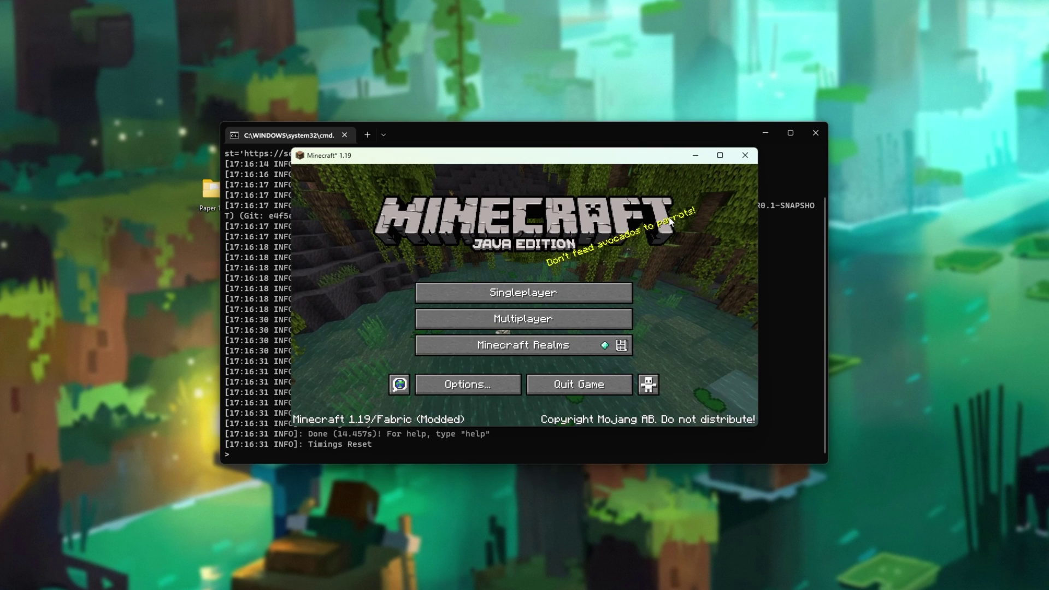
pyautogui.click(621, 315)
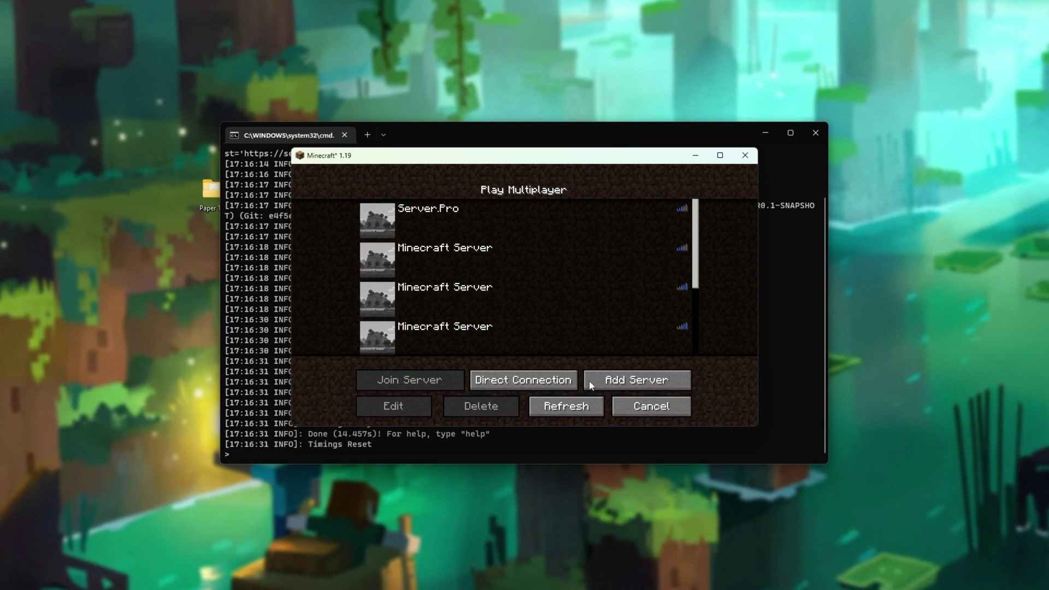
pyautogui.click(557, 379)
pyautogui.write('12')
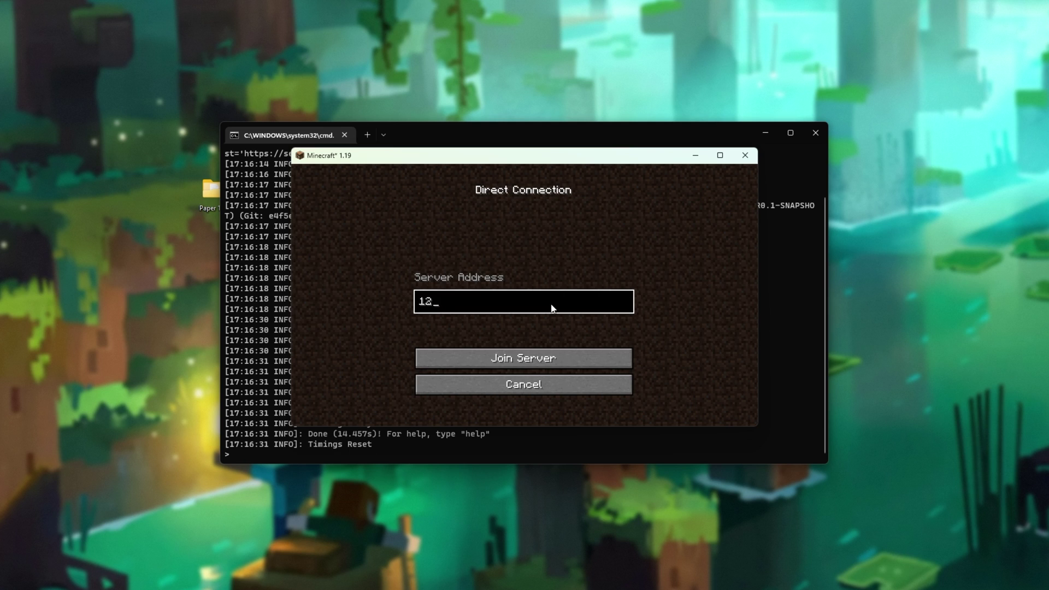
pyautogui.write('7.0.0.1')
pyautogui.click(536, 359)
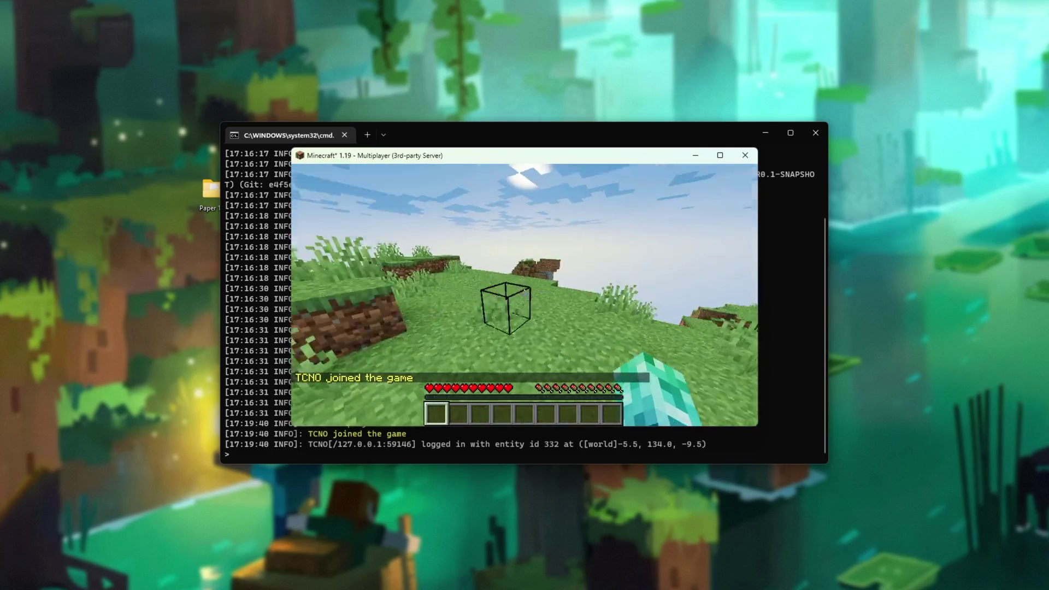
# Make the player a server operator with the op command in the server console.
pyautogui.press('Escape')
pyautogui.click(247, 205)
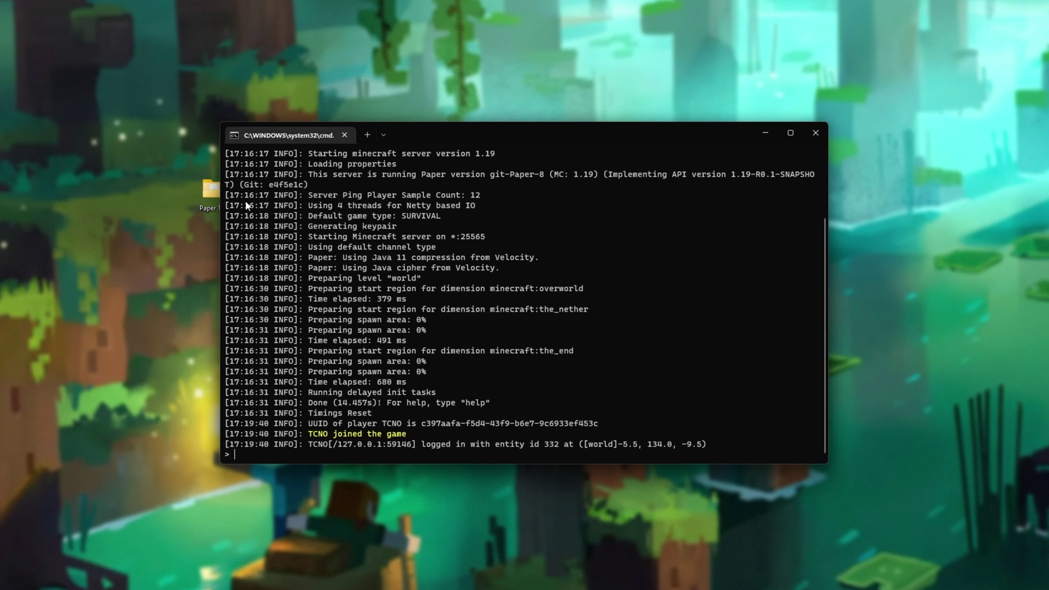
pyautogui.write('op tcno')
pyautogui.press('Return')
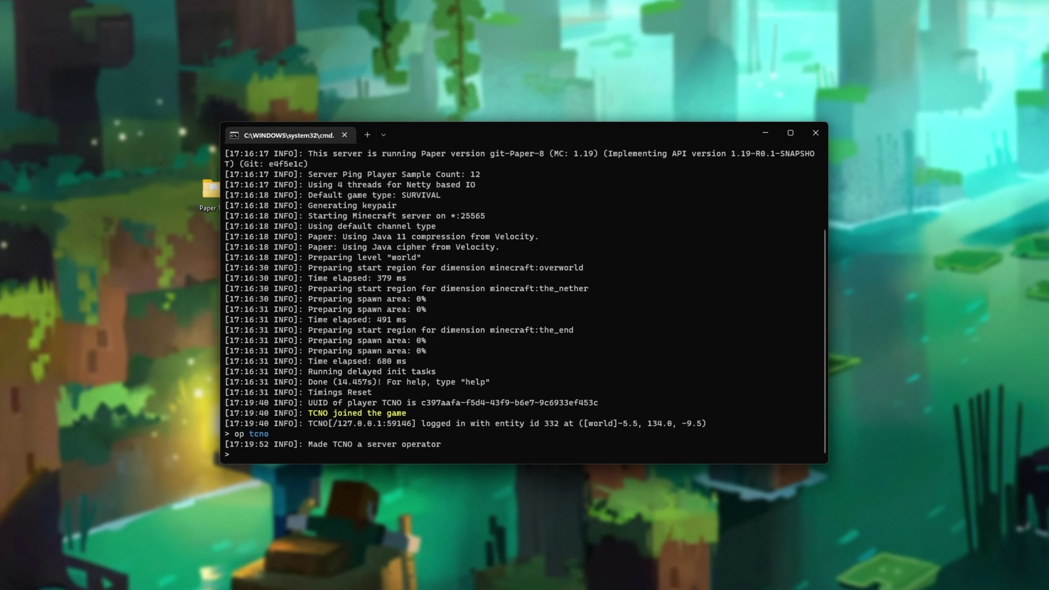
# Back in the game, switch to Creative Mode with /gamemode and fly above the hillside.
pyautogui.hotkey('alt', 'Tab')
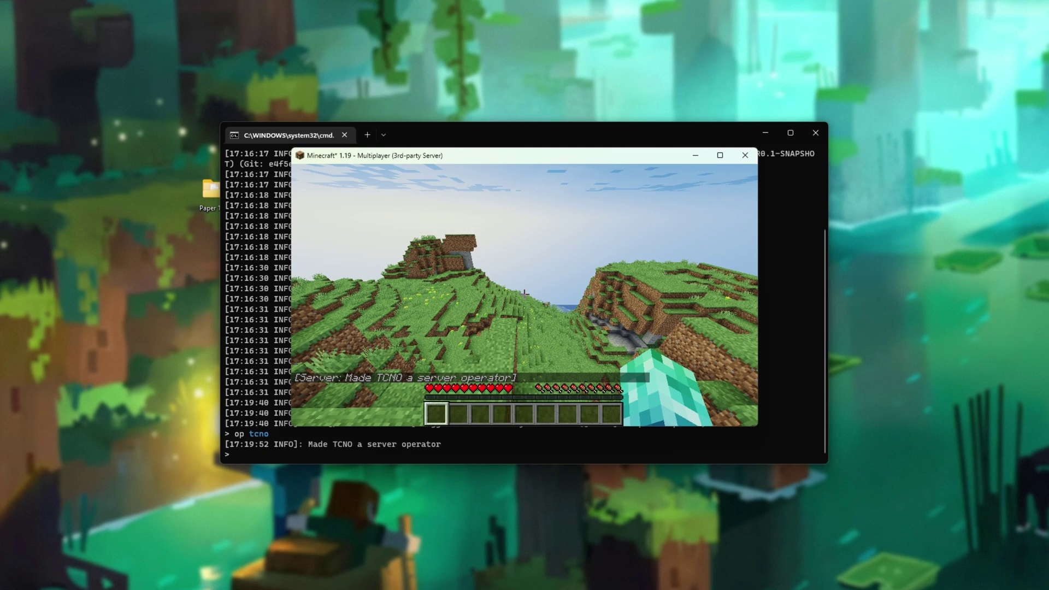
pyautogui.press('/')
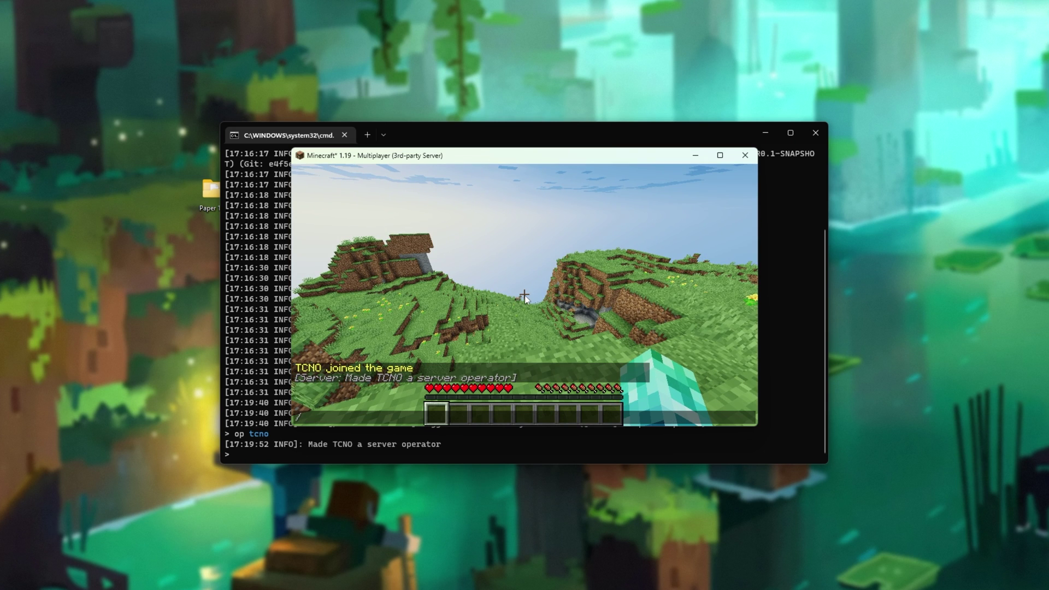
pyautogui.write('gamemode create')
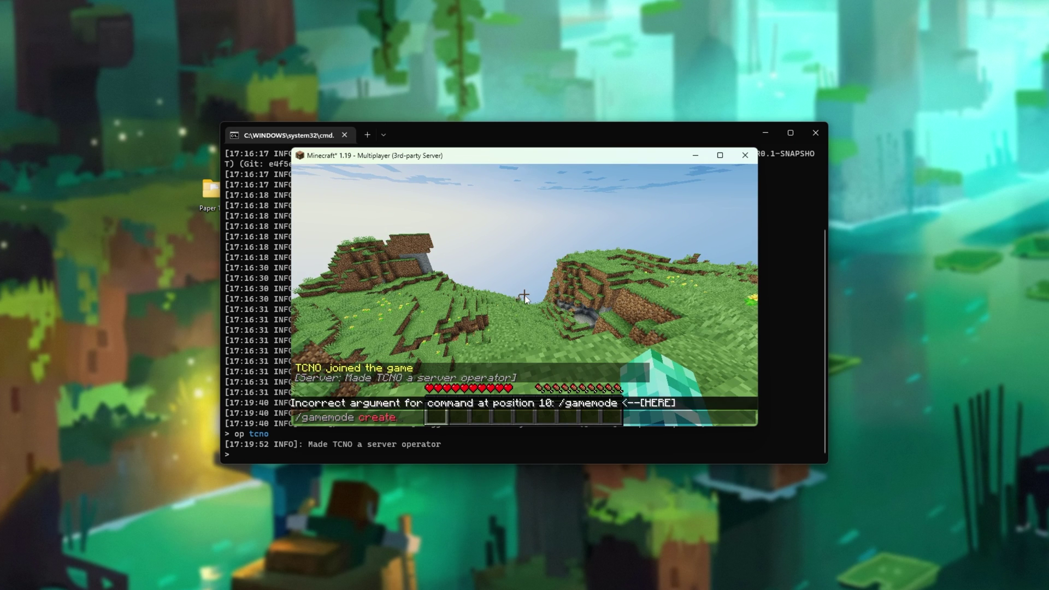
pyautogui.write('ive')
pyautogui.press('Return')
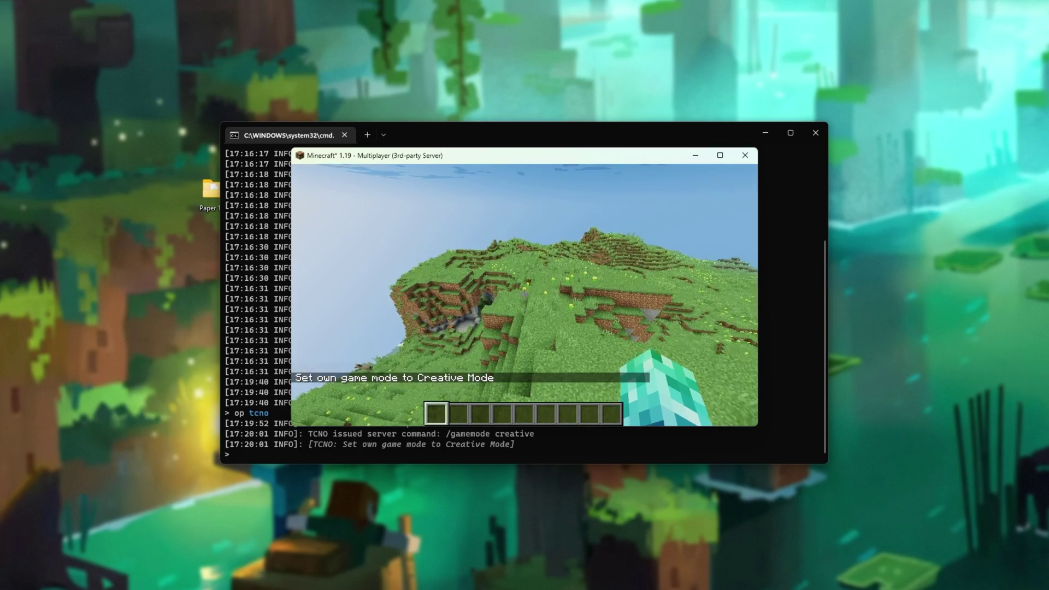
pyautogui.press('w')
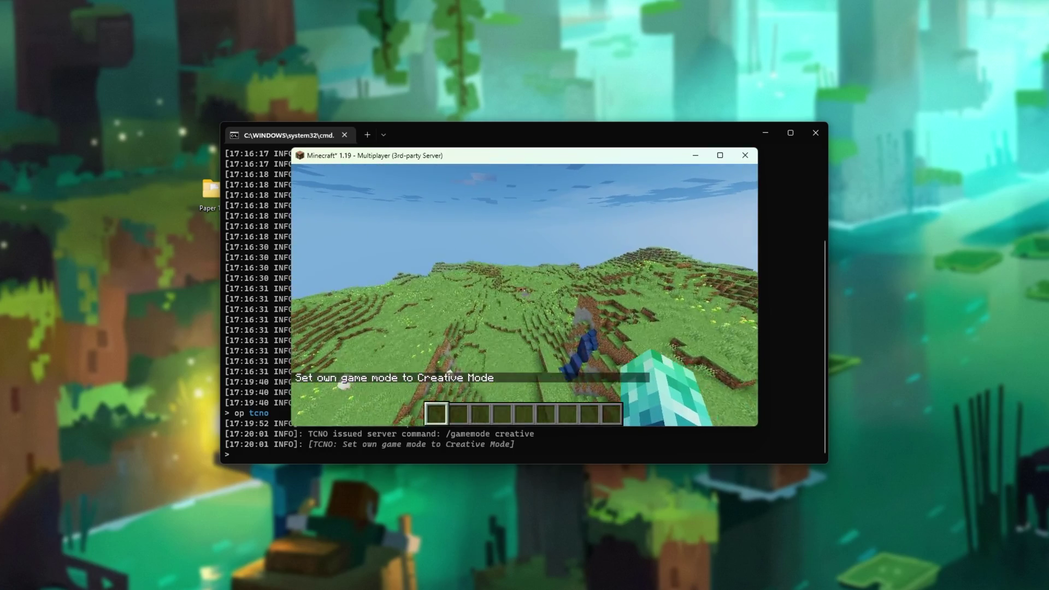
pyautogui.press('w')
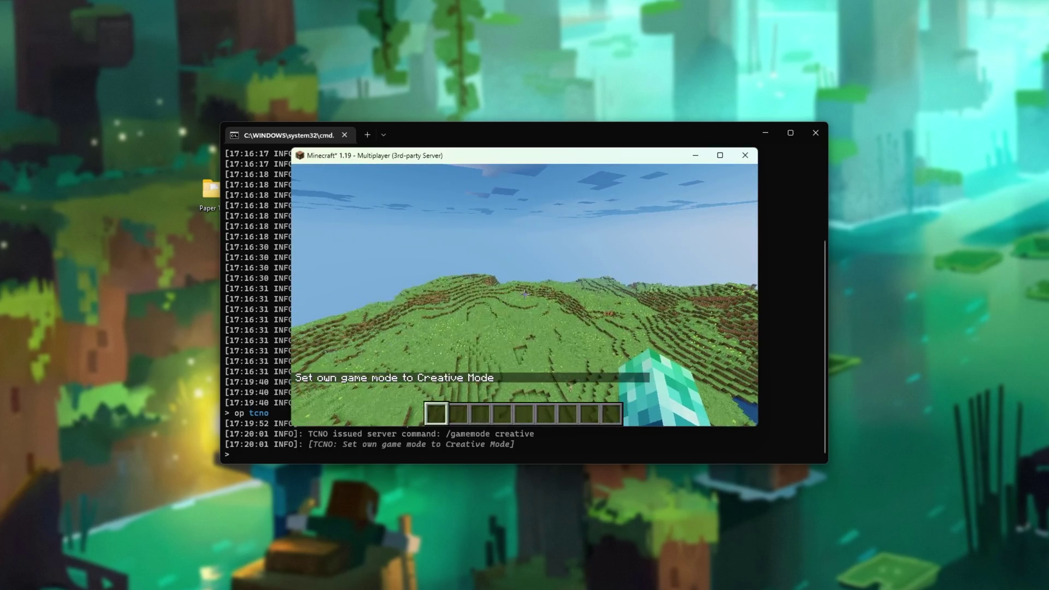
pyautogui.press('space')
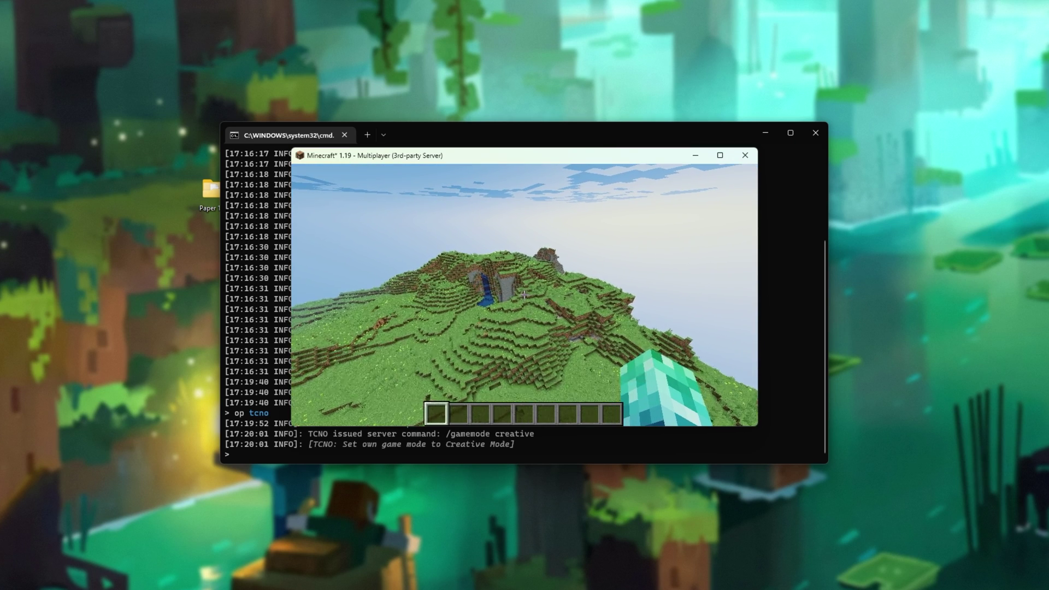
# Close Minecraft and search Windows for 'firewall' to open the Advanced Security firewall.
pyautogui.hotkey('alt', 'F4')
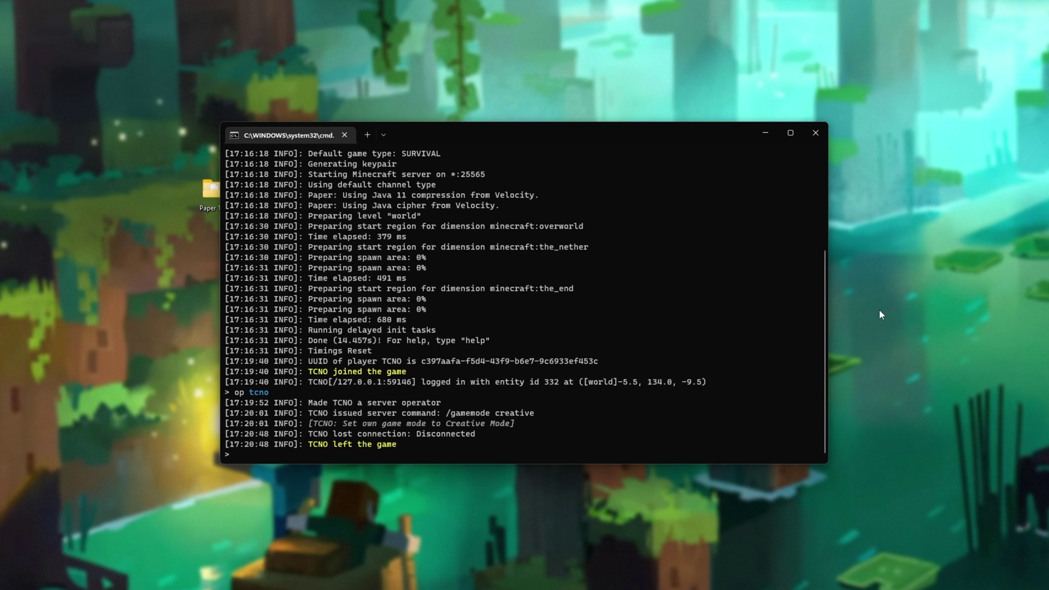
pyautogui.press('super')
pyautogui.write('firewall')
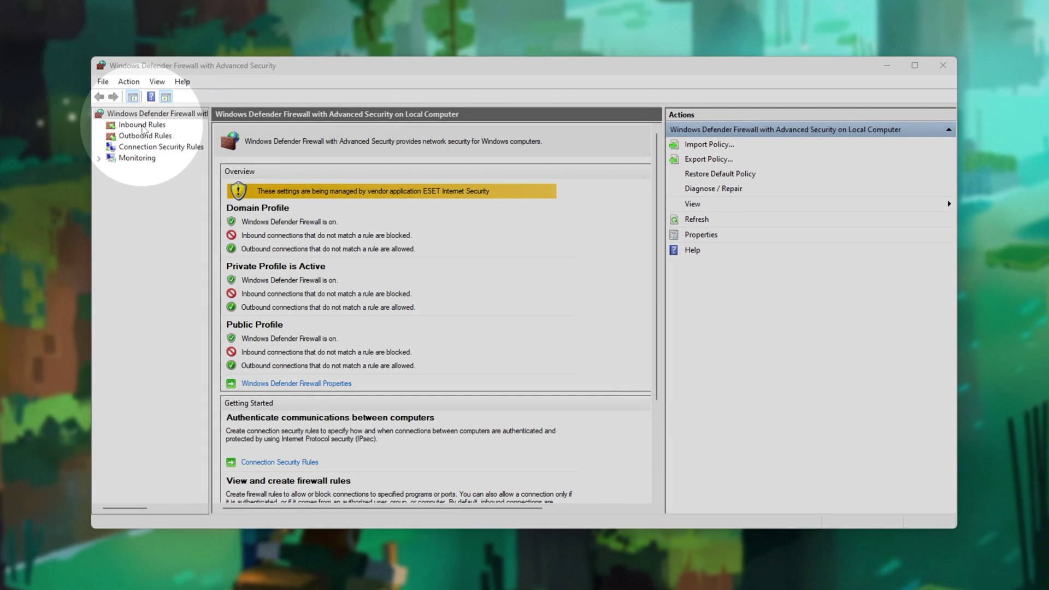
# Add an inbound rule 'MC 1.19' allowing TCP port 25565 on all profiles.
pyautogui.click(143, 127)
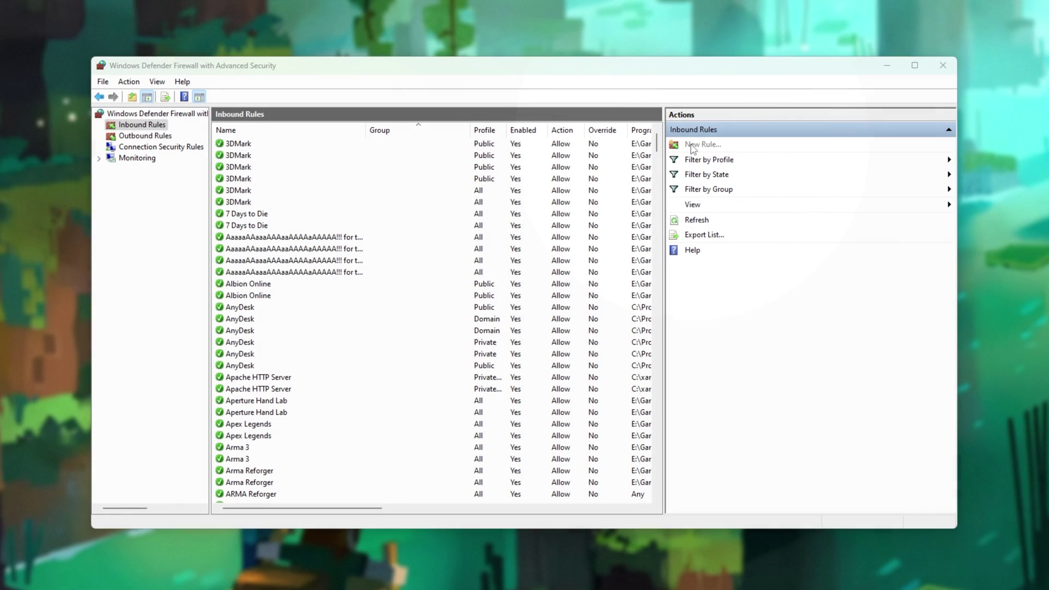
pyautogui.click(693, 146)
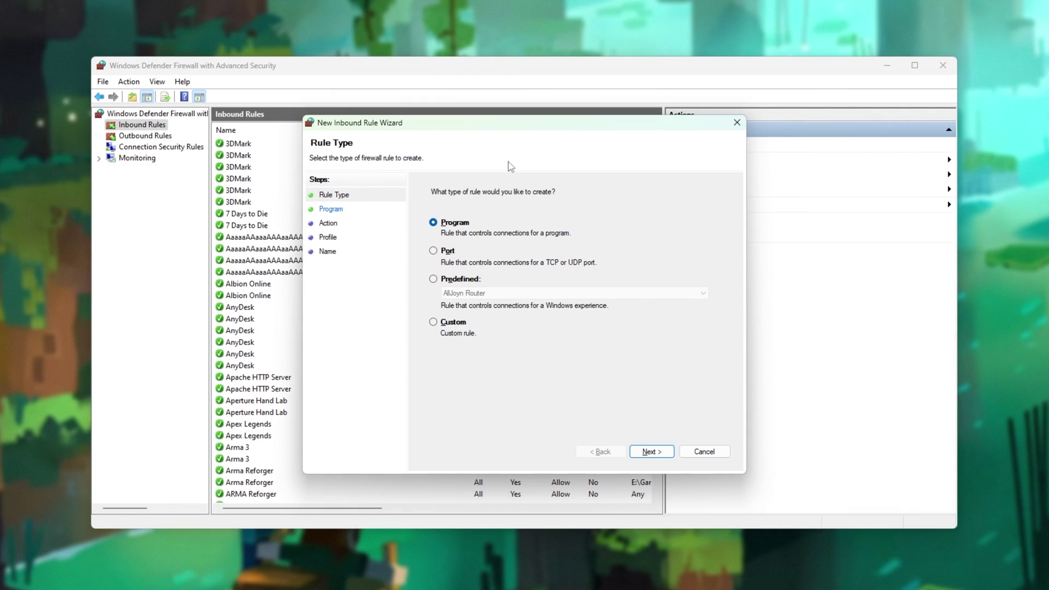
pyautogui.click(449, 252)
pyautogui.click(652, 452)
pyautogui.write('25565')
pyautogui.doubleClick(579, 292)
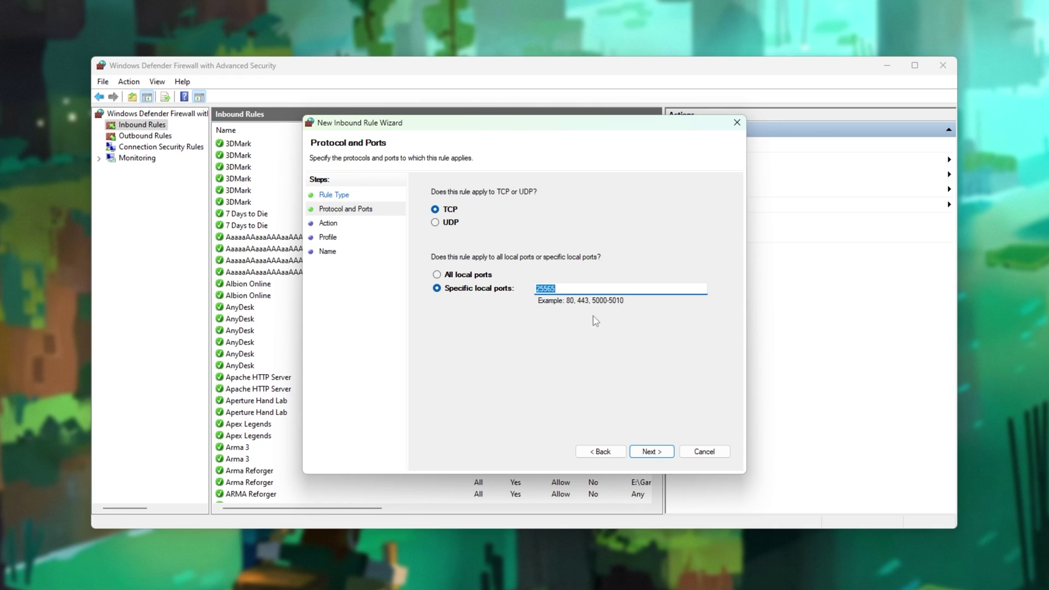
pyautogui.click(658, 451)
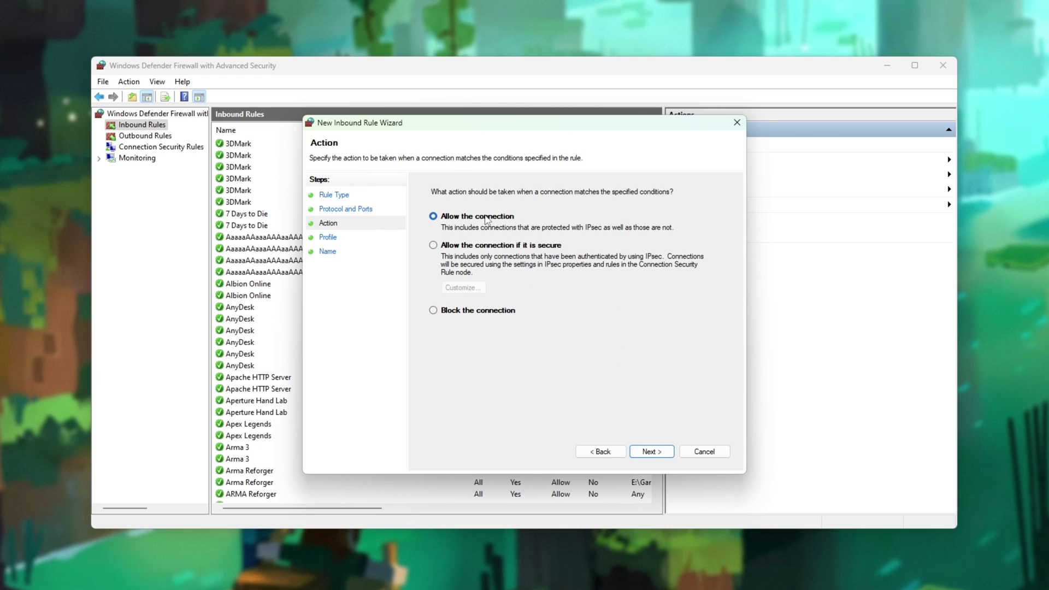
pyautogui.click(663, 454)
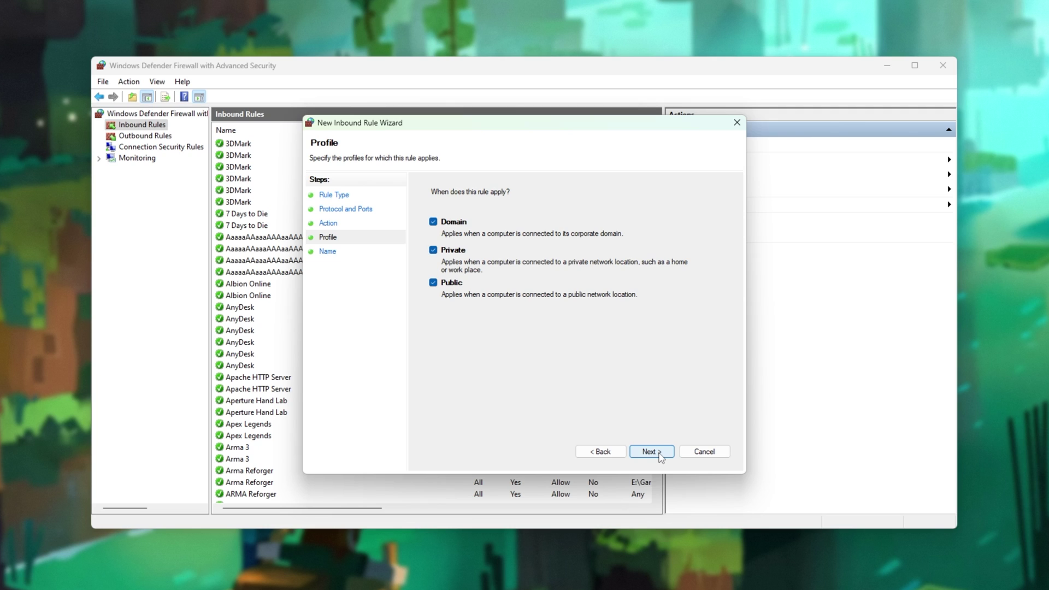
pyautogui.click(662, 457)
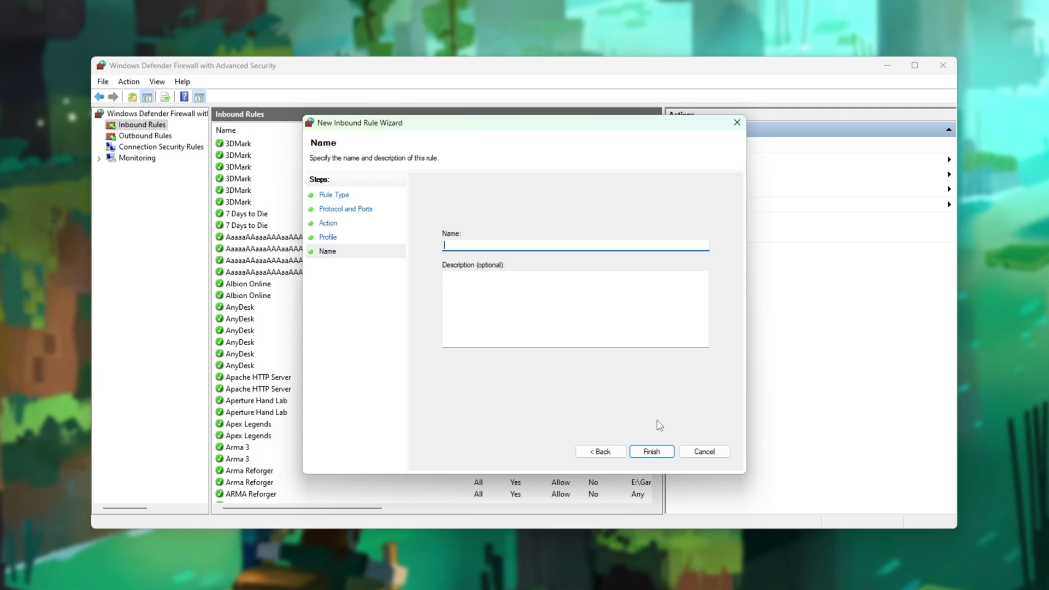
pyautogui.write('MC 1.19')
pyautogui.press('Return')
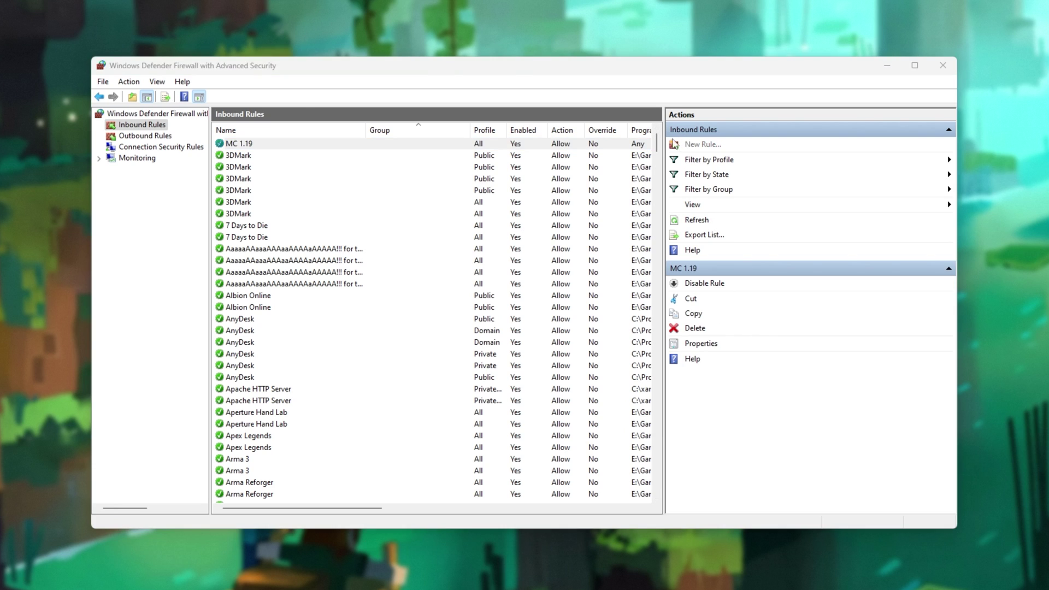
# Add a second inbound rule 'MC 1.19' allowing UDP port 25565 on all profiles.
pyautogui.click(667, 145)
pyautogui.click(449, 254)
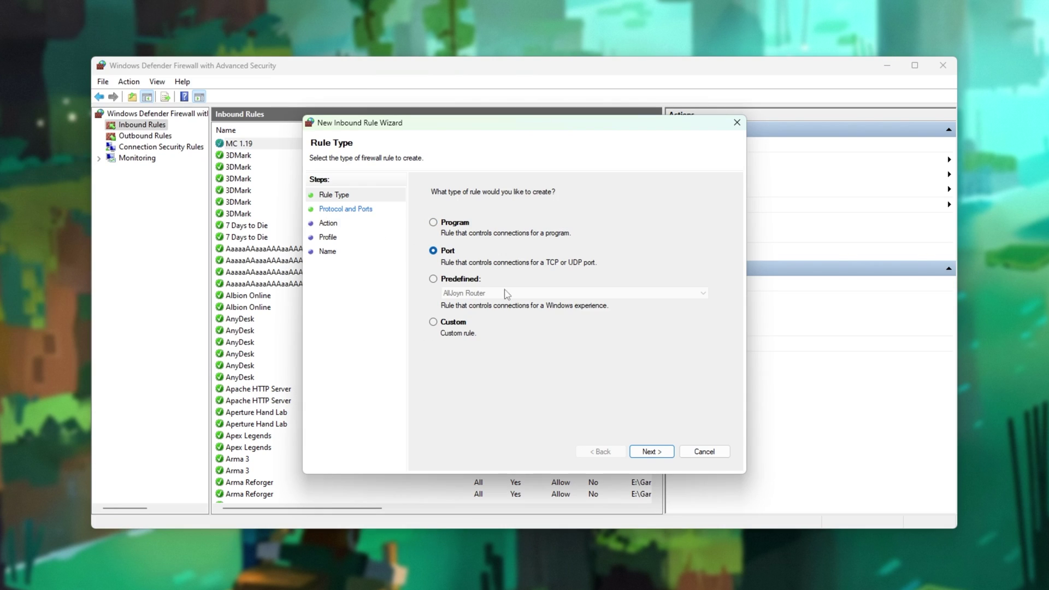
pyautogui.click(652, 452)
pyautogui.click(450, 222)
pyautogui.click(574, 289)
pyautogui.write('25565')
pyautogui.click(659, 453)
pyautogui.click(659, 454)
pyautogui.click(652, 451)
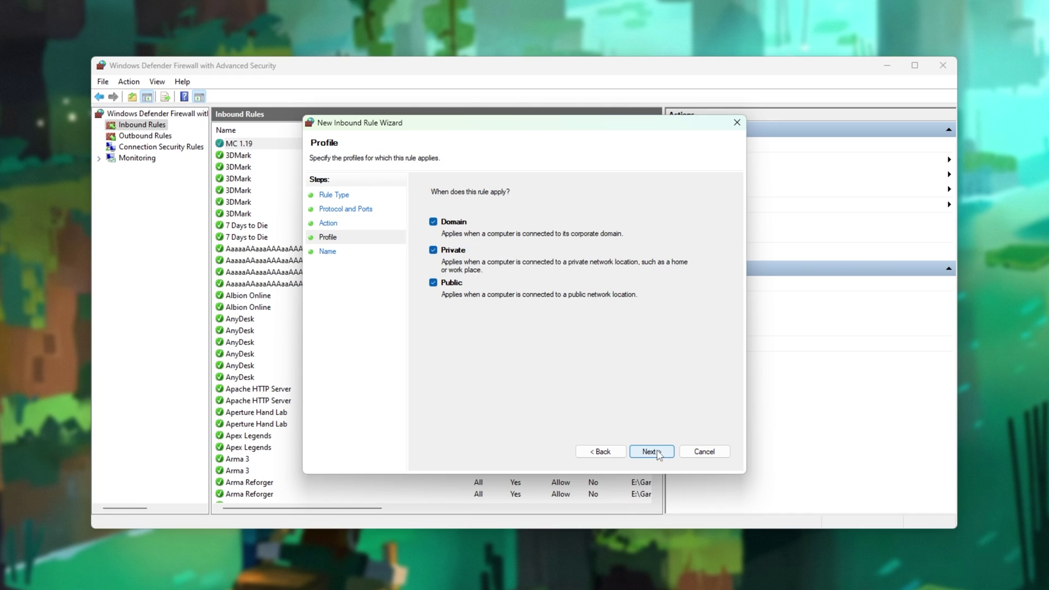
pyautogui.click(653, 452)
pyautogui.write('MC 1.19')
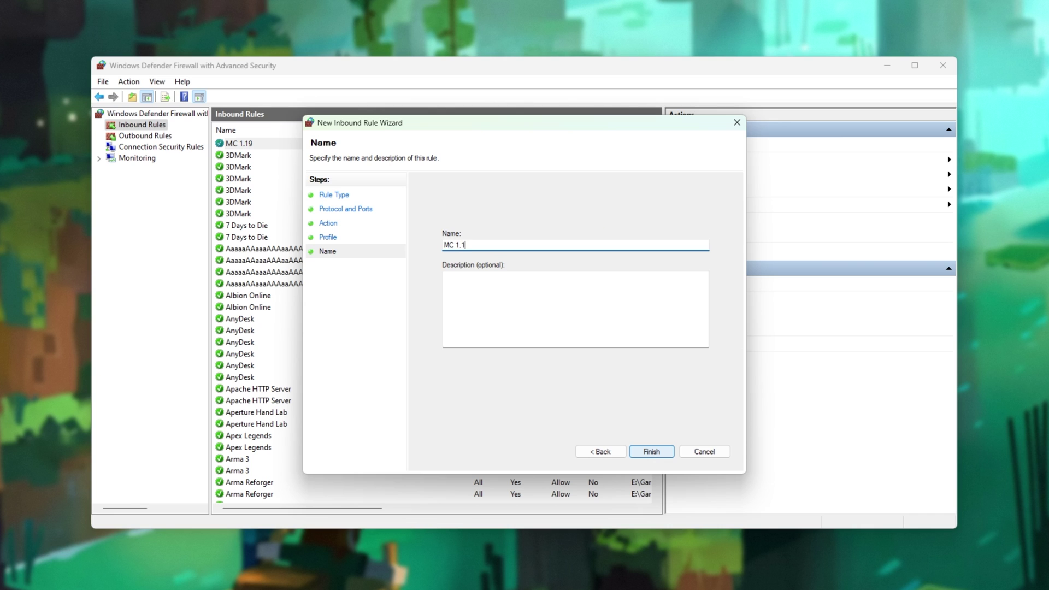
pyautogui.click(656, 456)
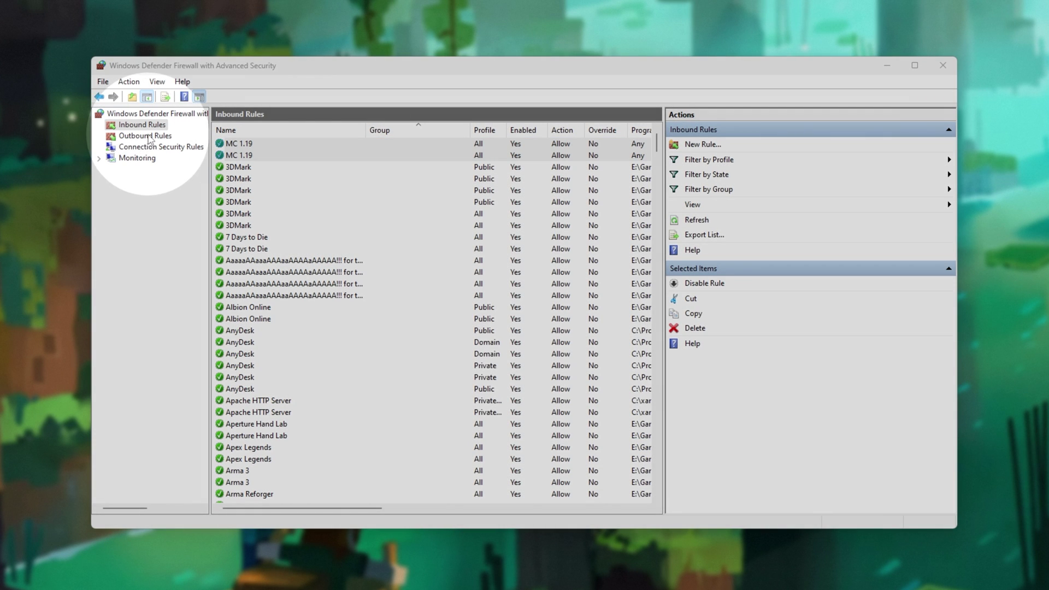
# Add an outbound rule 'MC 1.19' allowing TCP port 25565 on all profiles.
pyautogui.click(137, 136)
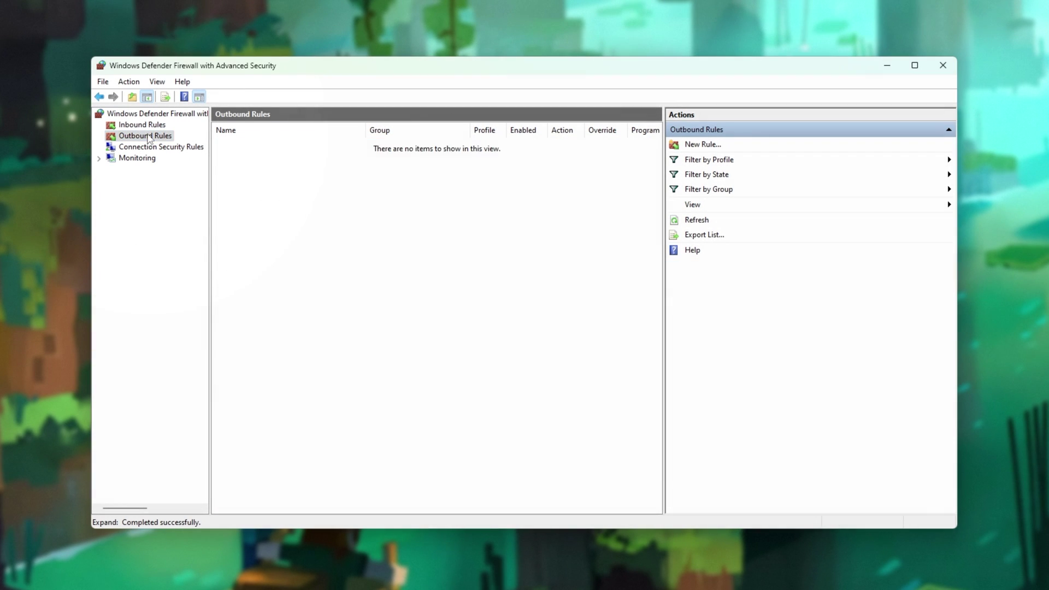
pyautogui.click(704, 143)
pyautogui.click(441, 251)
pyautogui.click(662, 451)
pyautogui.write('25565')
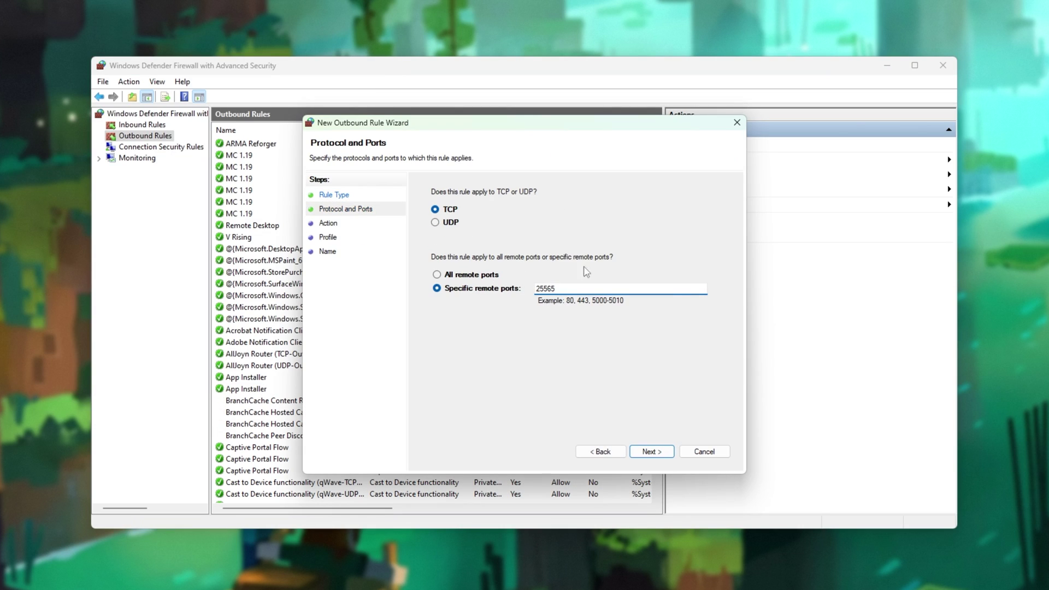
pyautogui.click(667, 454)
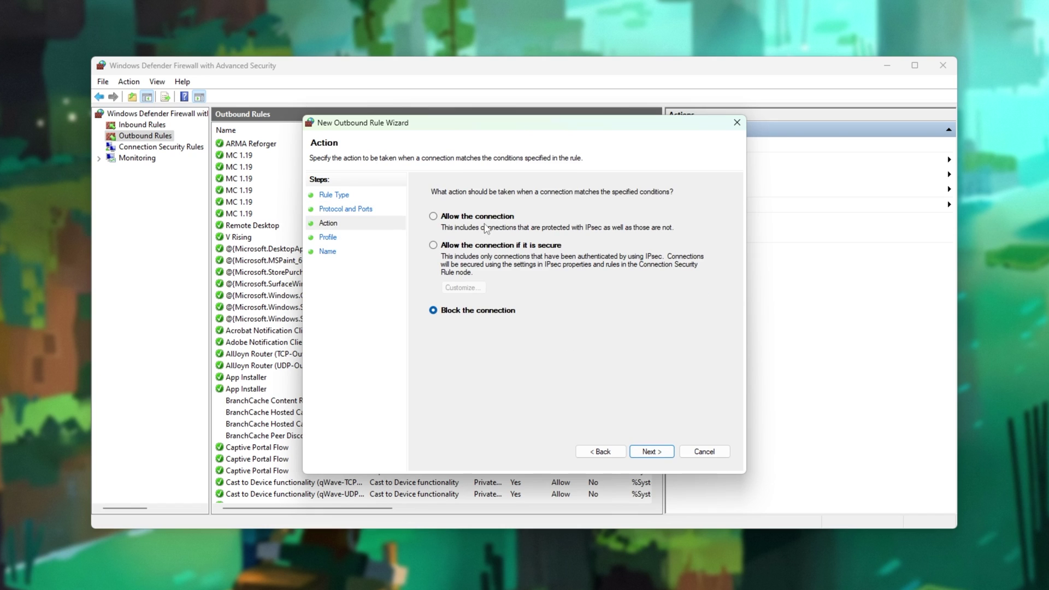
pyautogui.click(492, 217)
pyautogui.click(660, 453)
pyautogui.click(661, 453)
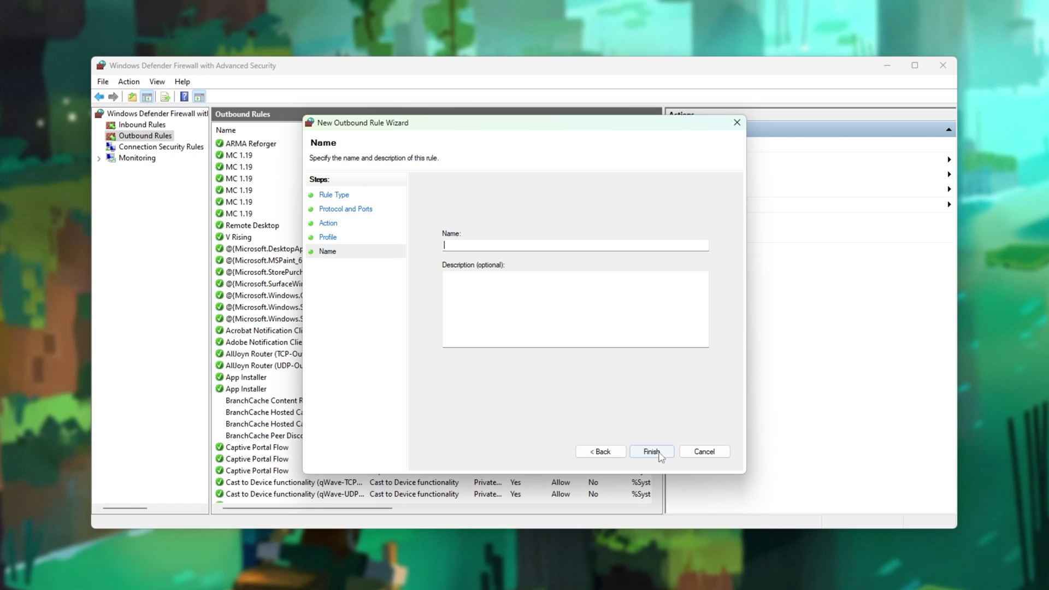
pyautogui.write('MC 1.19')
pyautogui.click(651, 452)
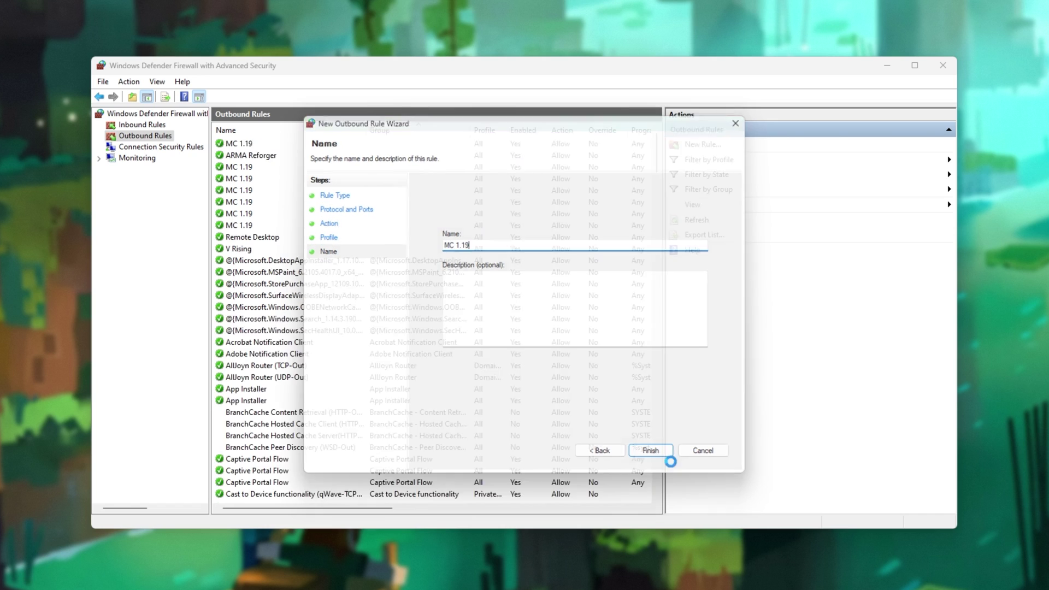
# Add a matching outbound UDP 25565 'MC 1.19' rule, then close the firewall window.
pyautogui.click(722, 150)
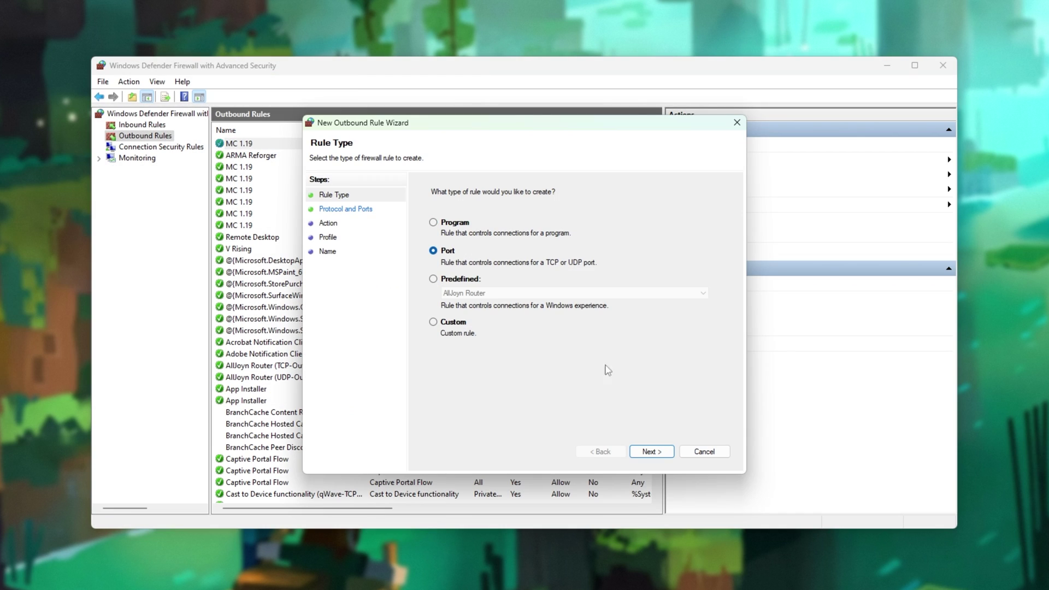
pyautogui.click(652, 451)
pyautogui.click(449, 224)
pyautogui.click(589, 290)
pyautogui.write('25565')
pyautogui.click(652, 451)
pyautogui.click(467, 216)
pyautogui.click(667, 451)
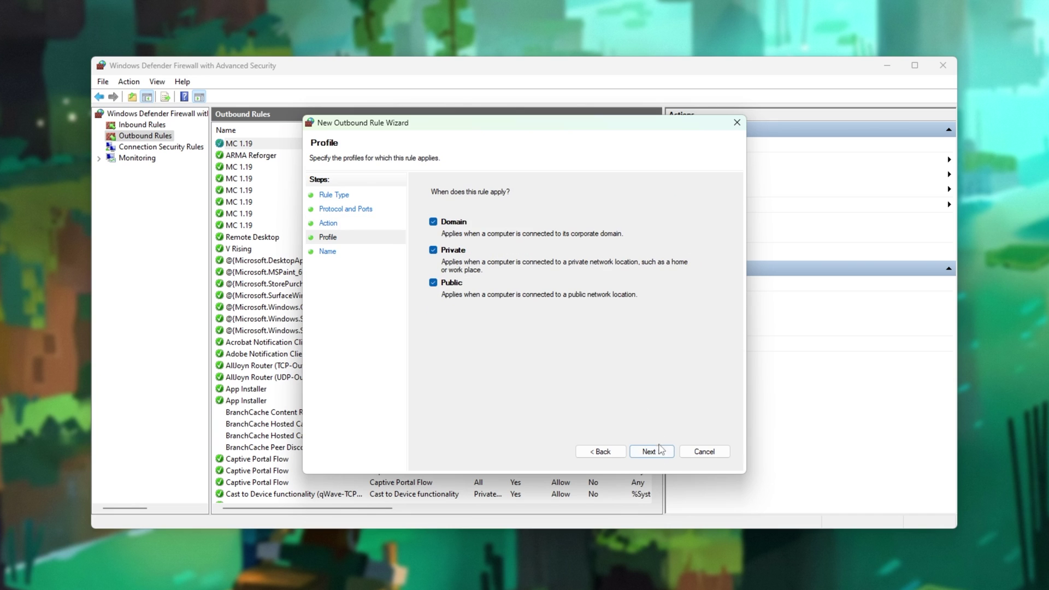
pyautogui.click(660, 454)
pyautogui.write('MC 1.19')
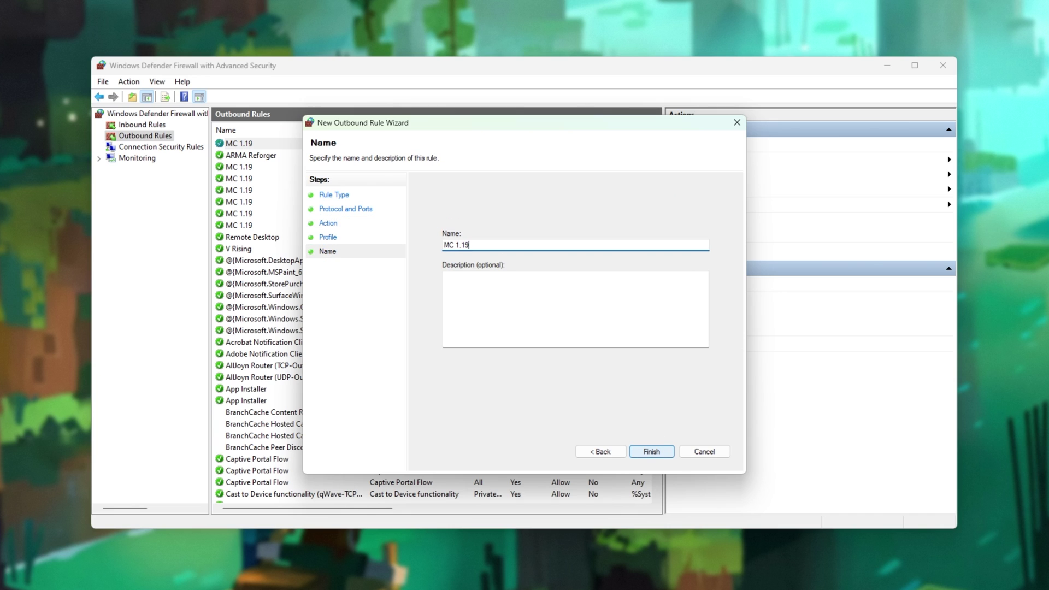
pyautogui.press('Return')
pyautogui.click(942, 70)
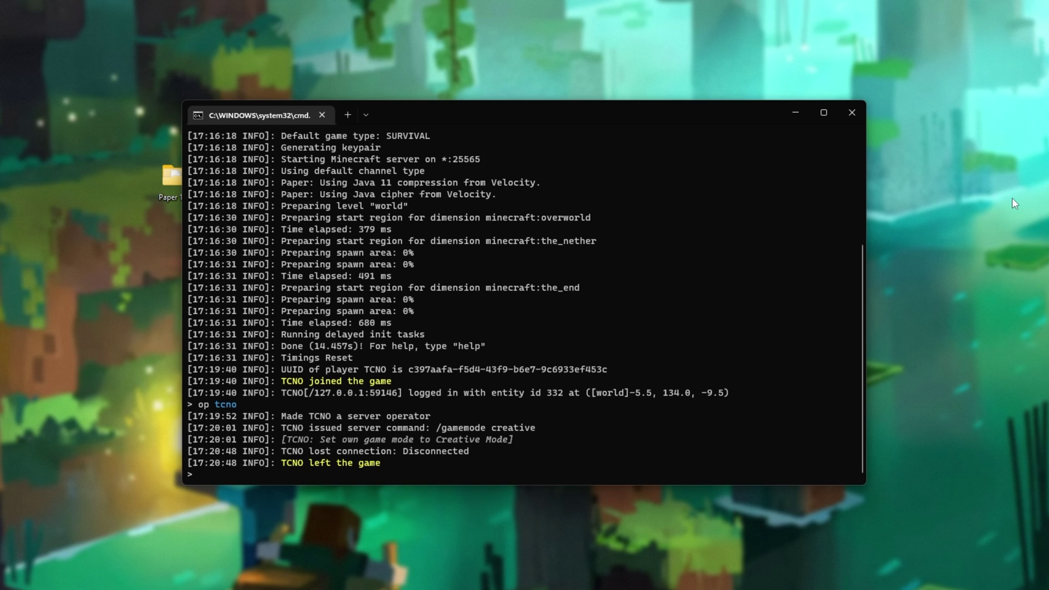
# Open a new Command Prompt and run ipconfig to list the network adapters.
pyautogui.press('super+r')
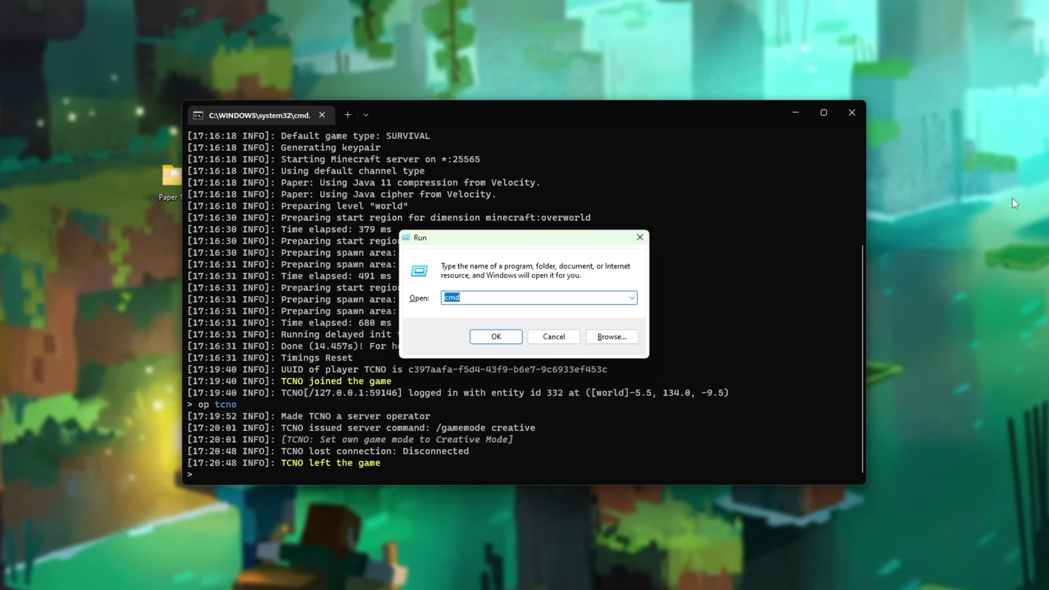
pyautogui.press('Return')
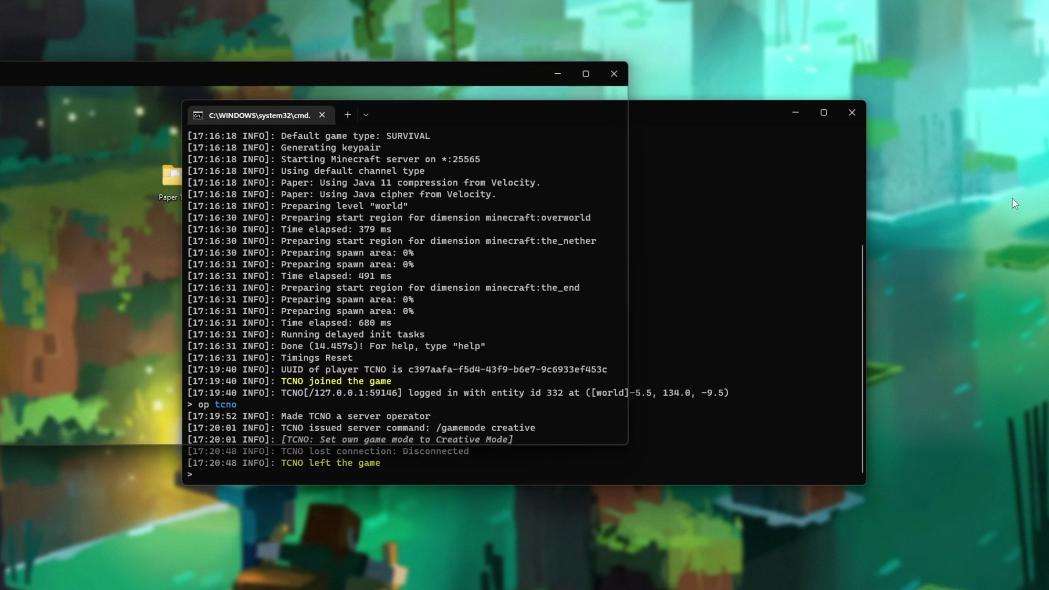
pyautogui.write('ipconfig')
pyautogui.press('Return')
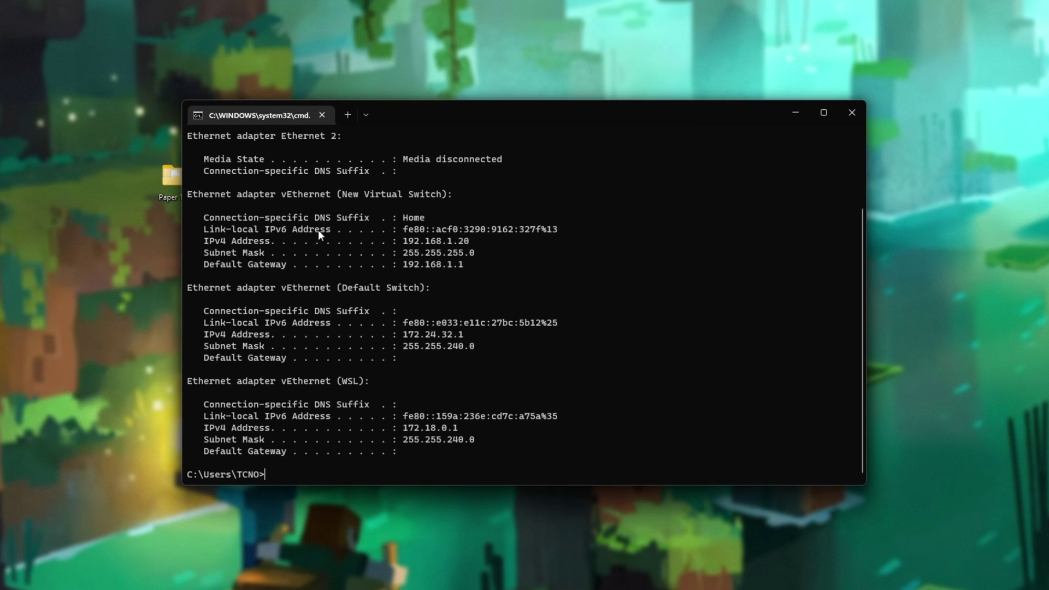
# Copy the IPv4 address 192.168.1.20 and close the Command Prompt window.
pyautogui.moveTo(330, 194); pyautogui.dragTo(180, 195)
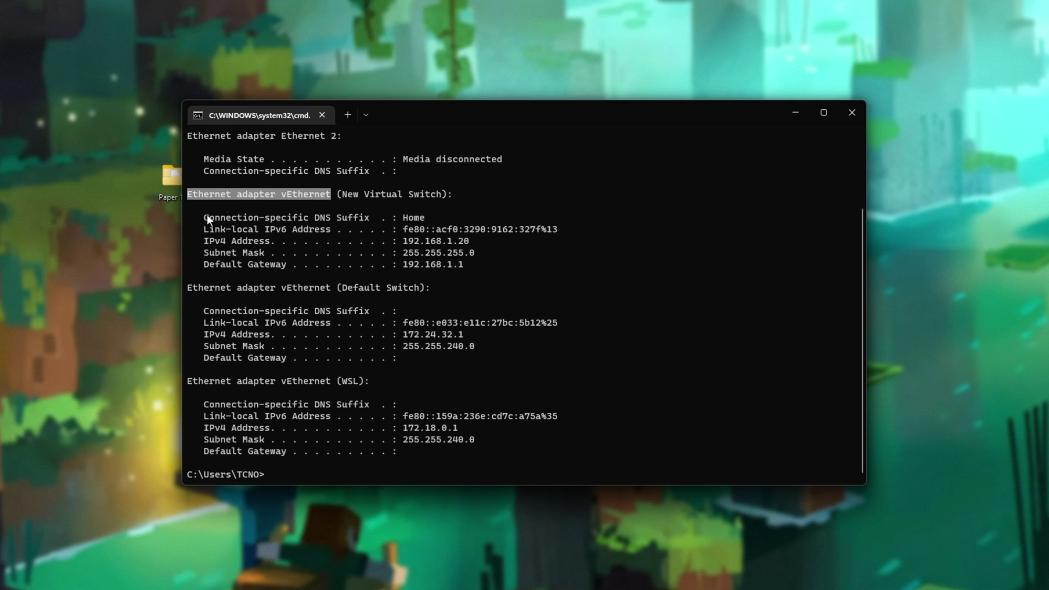
pyautogui.moveTo(199, 241); pyautogui.dragTo(242, 244)
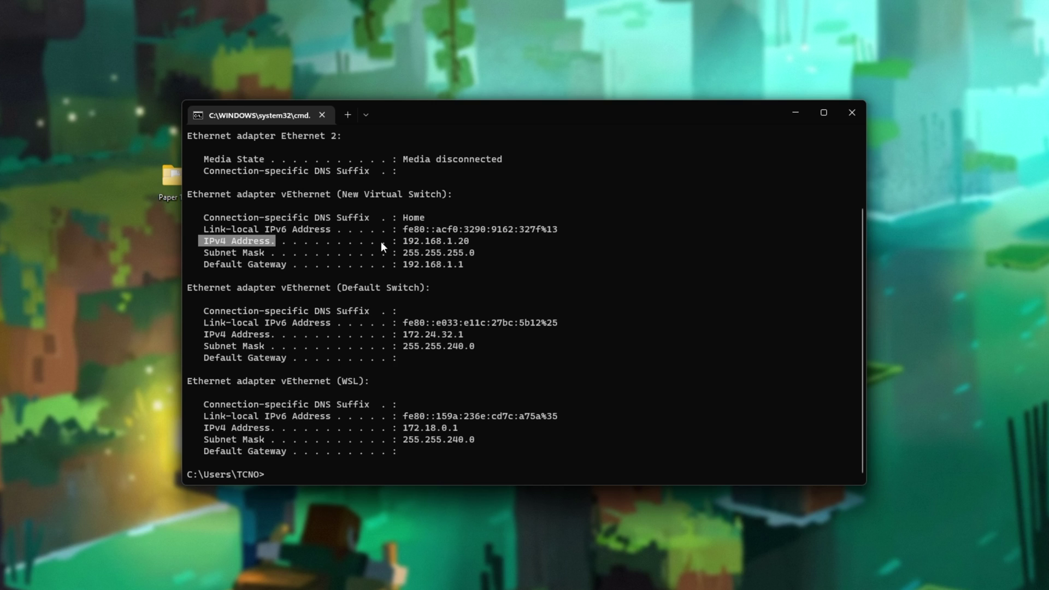
pyautogui.moveTo(404, 241); pyautogui.dragTo(490, 242)
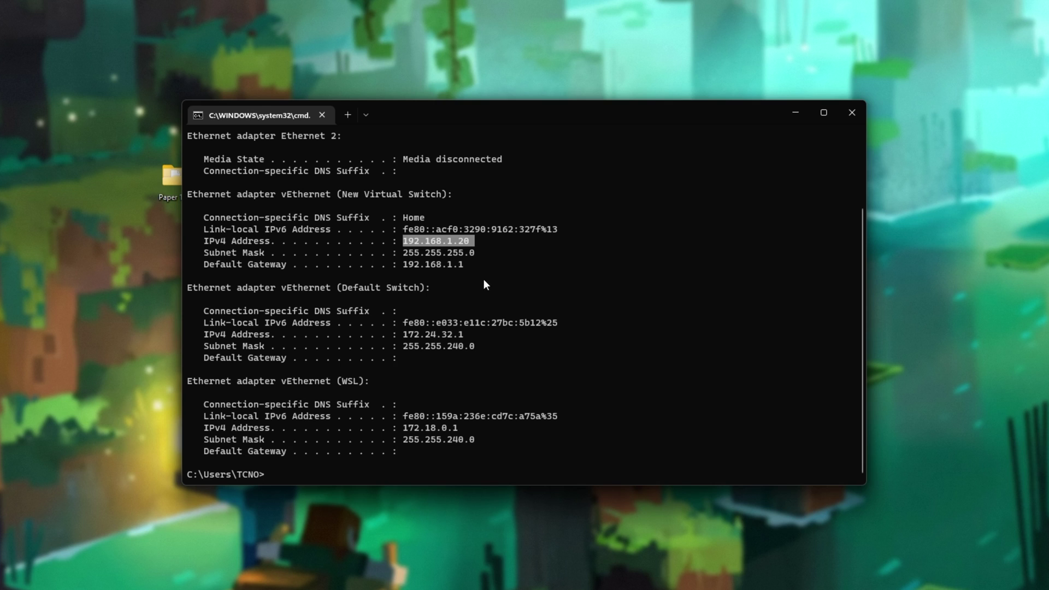
pyautogui.moveTo(407, 241); pyautogui.dragTo(472, 241)
pyautogui.hotkey('ctrl', 'c')
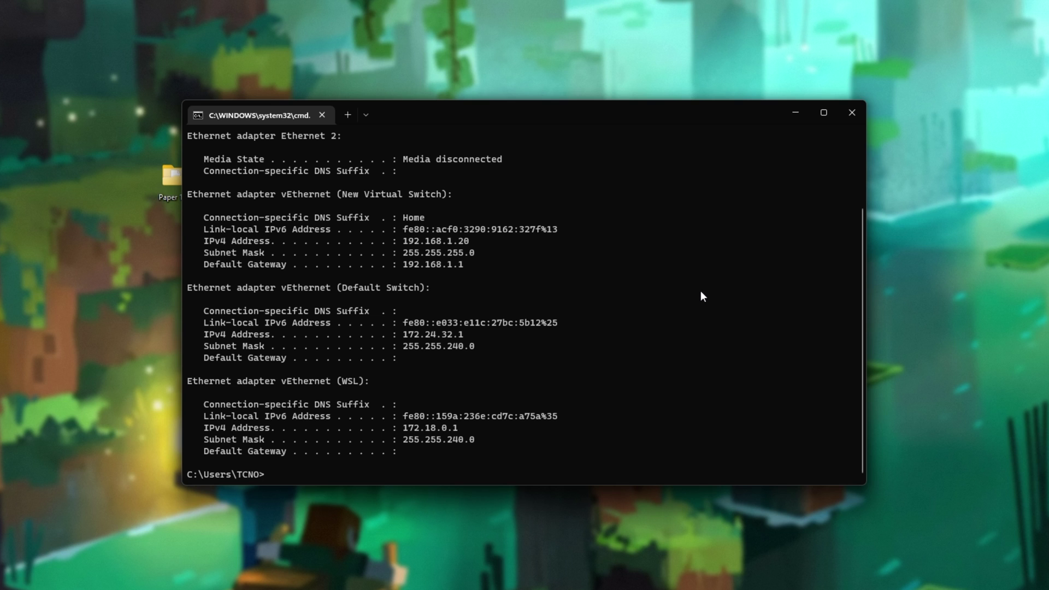
pyautogui.click(852, 113)
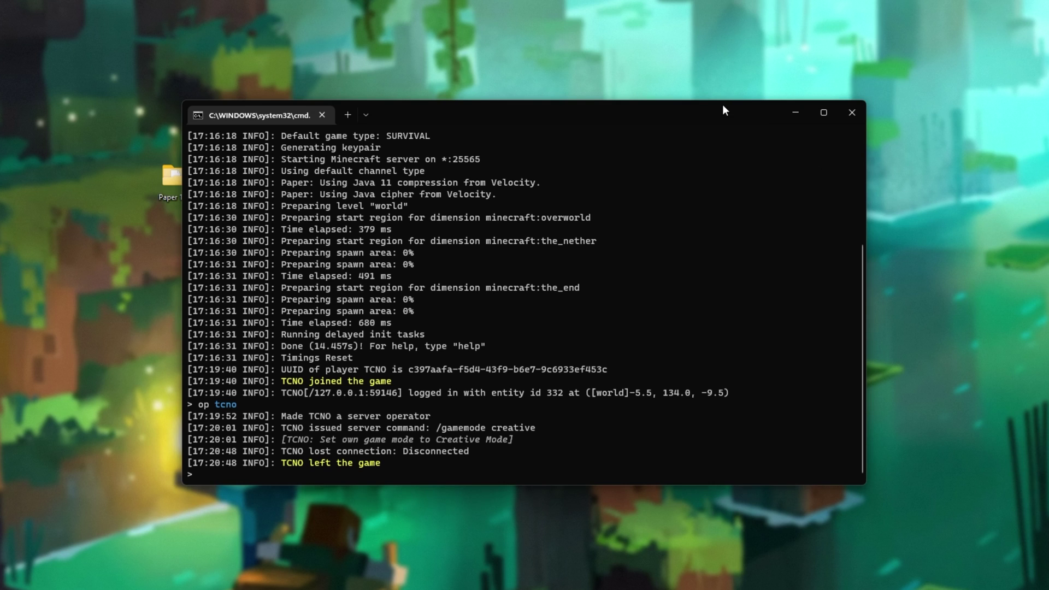
# Run save-all and stop in the server console, then close the finished console.
pyautogui.write('save-all')
pyautogui.press('Return')
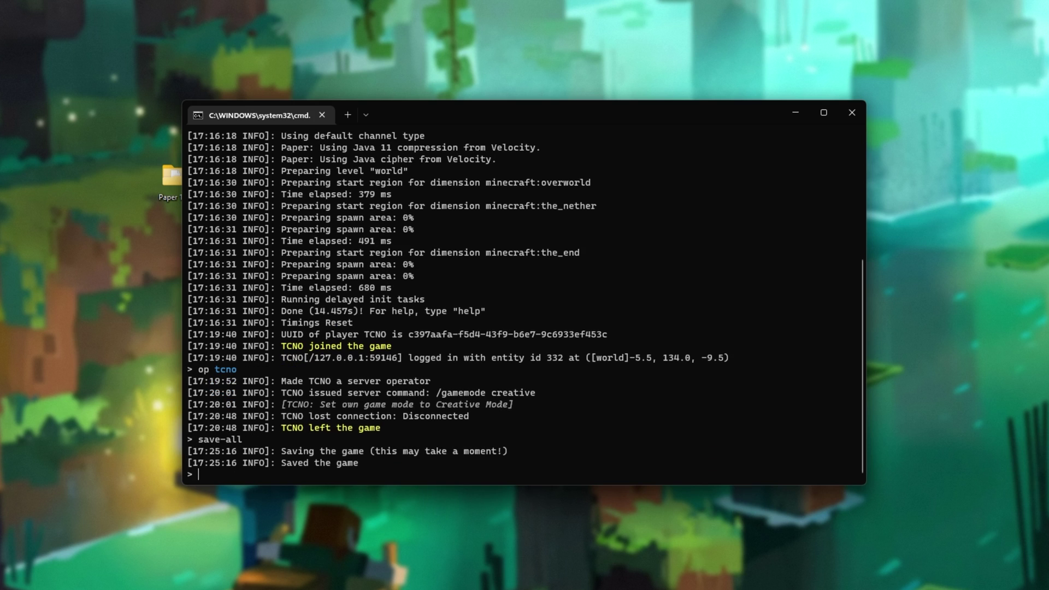
pyautogui.write('stop')
pyautogui.press('Return')
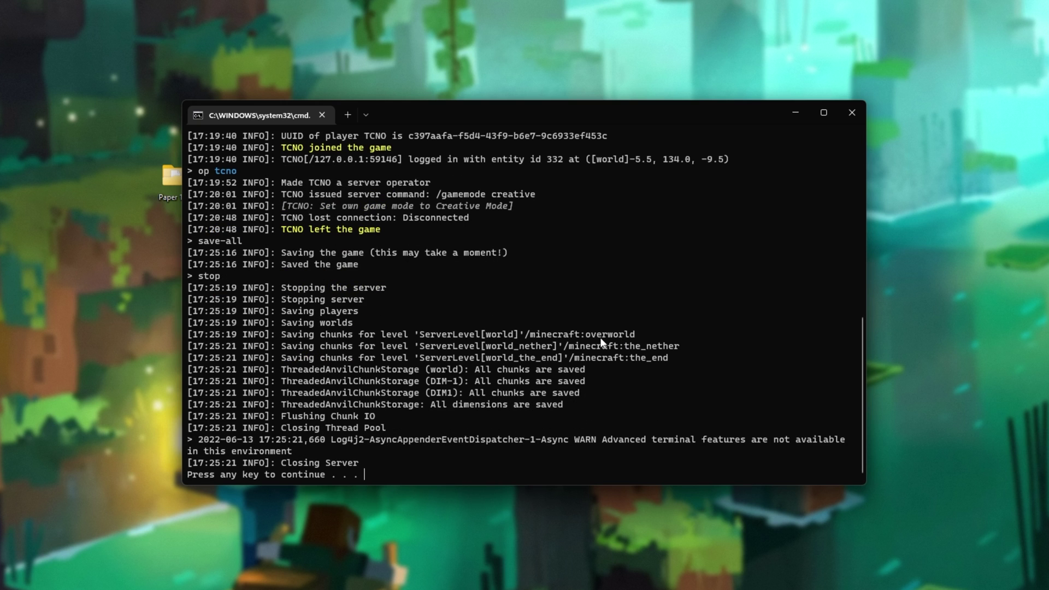
pyautogui.press('Return')
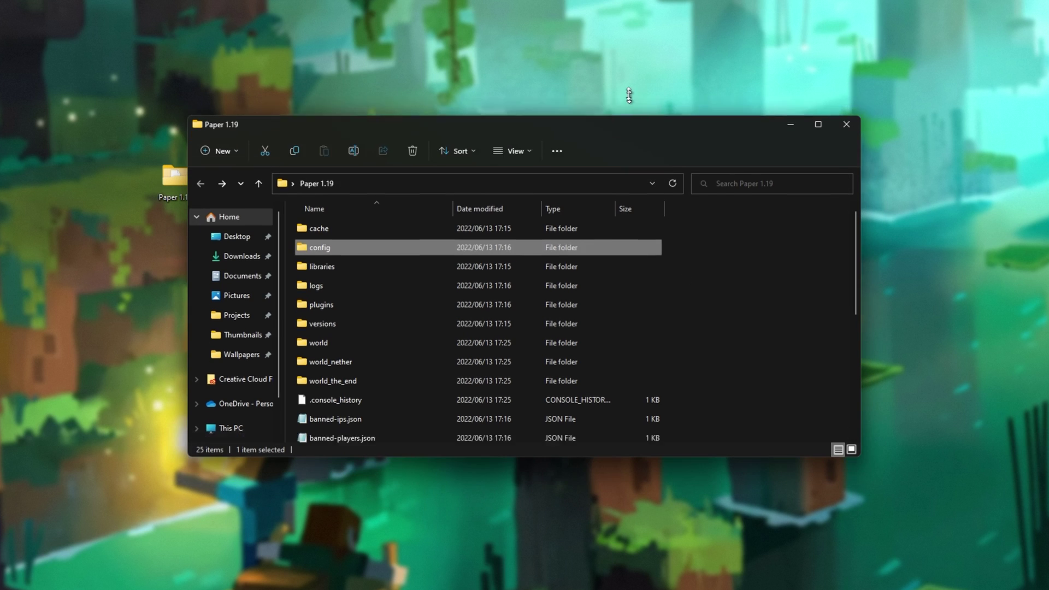
# Enlarge the Paper 1.19 folder window and select run.bat among its files.
pyautogui.moveTo(628, 88)
pyautogui.mouseDown()
pyautogui.moveTo(640, 70)
pyautogui.moveTo(641, 89)
pyautogui.mouseUp()
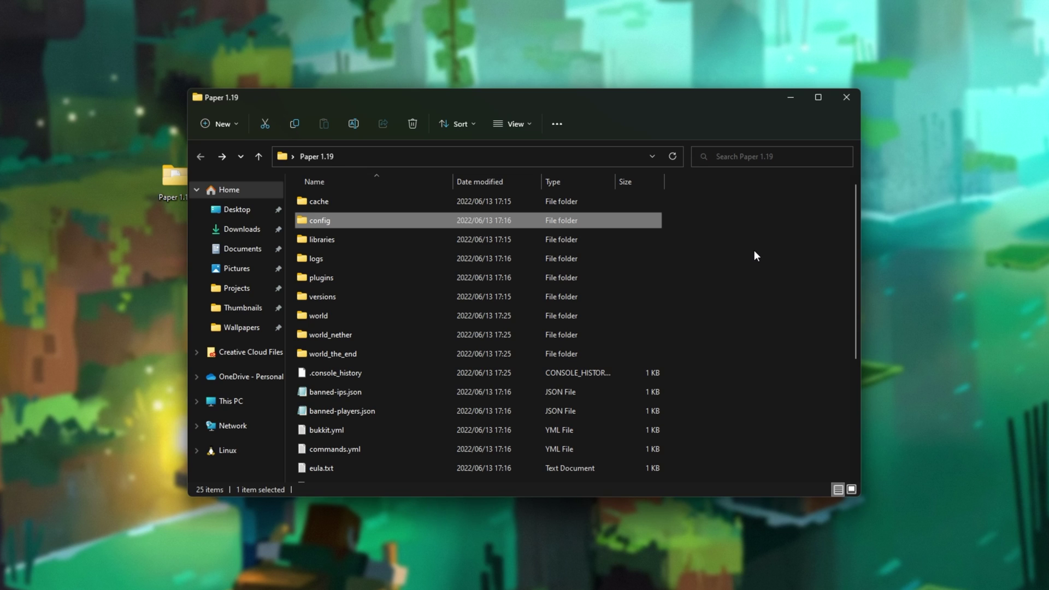
pyautogui.scroll(-3, 755, 250)
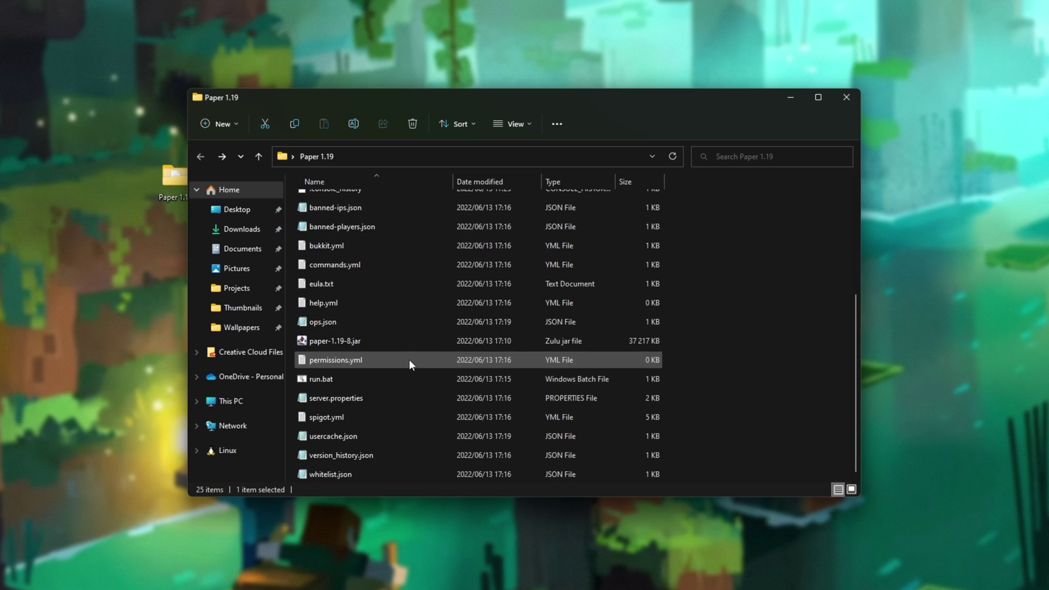
pyautogui.click(393, 378)
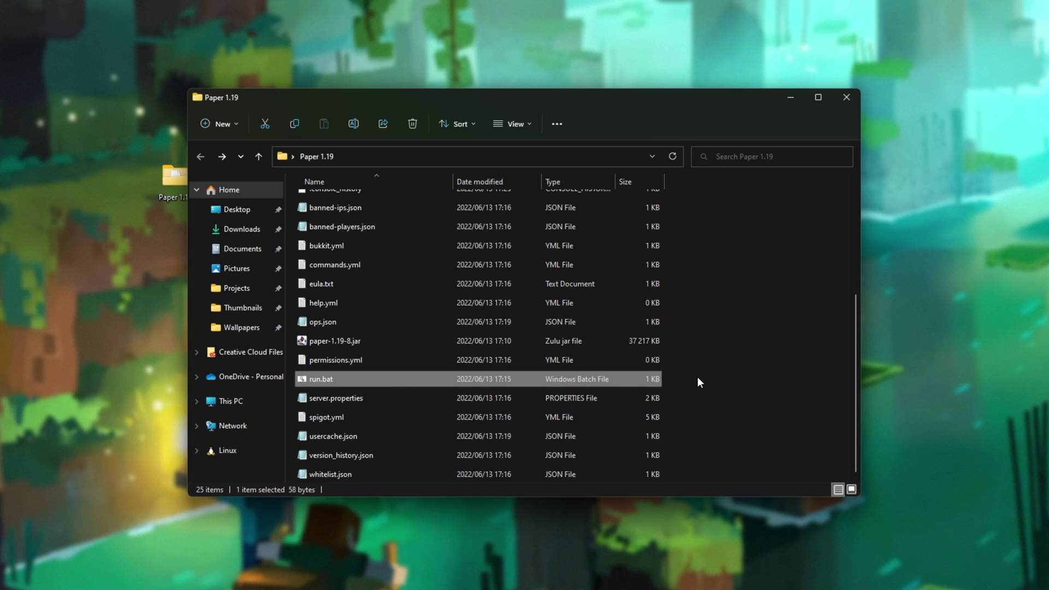
pyautogui.scroll(5, 688, 370)
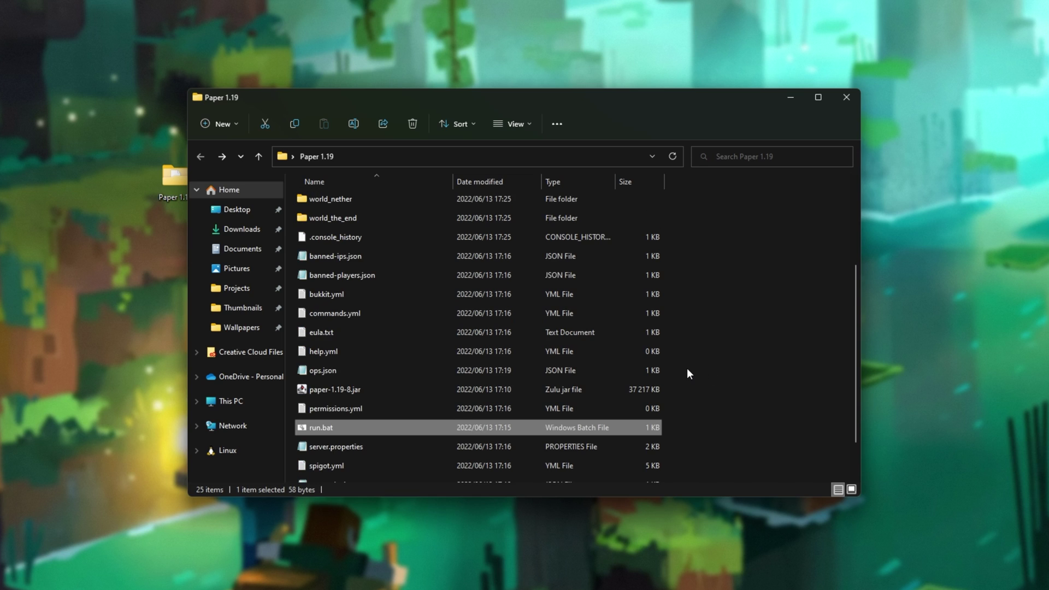